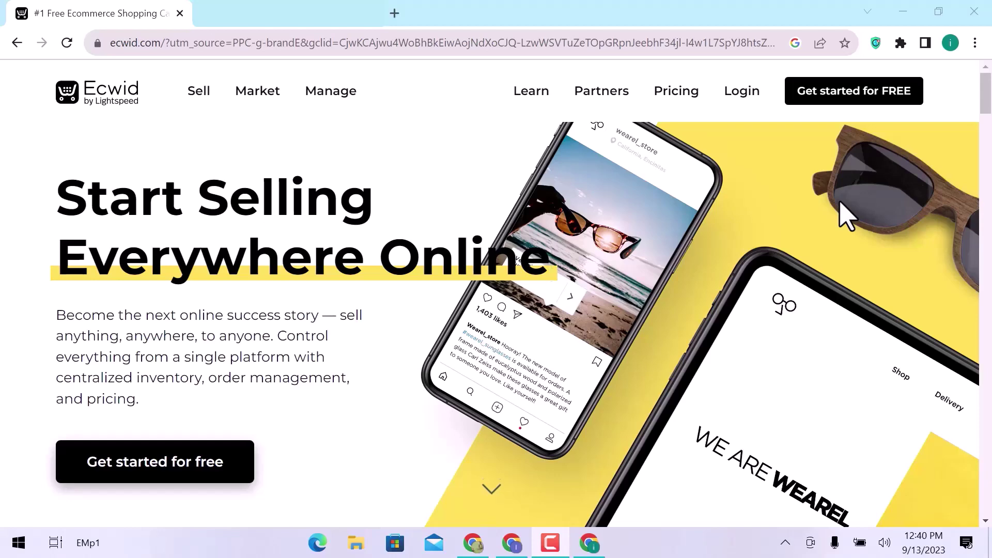
# Scroll through the Ecwid homepage's selling, marketing and Lightspeed Payments features.
pyautogui.scroll(-3, 848, 216)
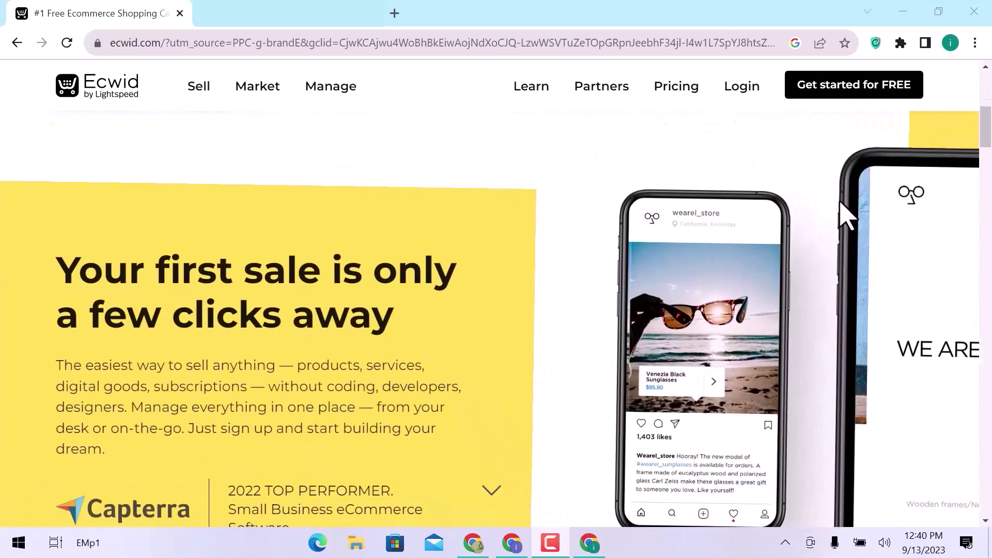
pyautogui.scroll(-5, 848, 216)
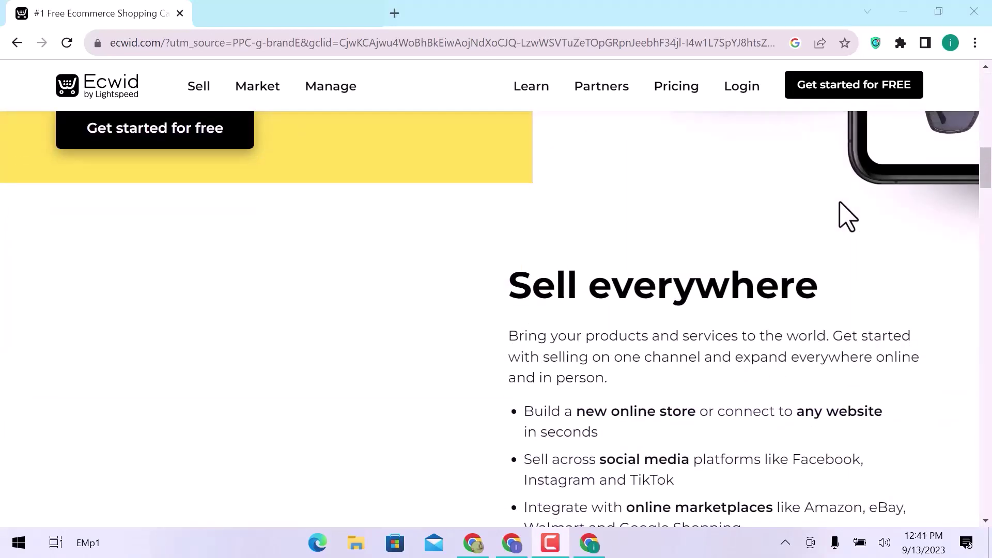
pyautogui.scroll(-5, 848, 216)
pyautogui.scroll(-5, 847, 216)
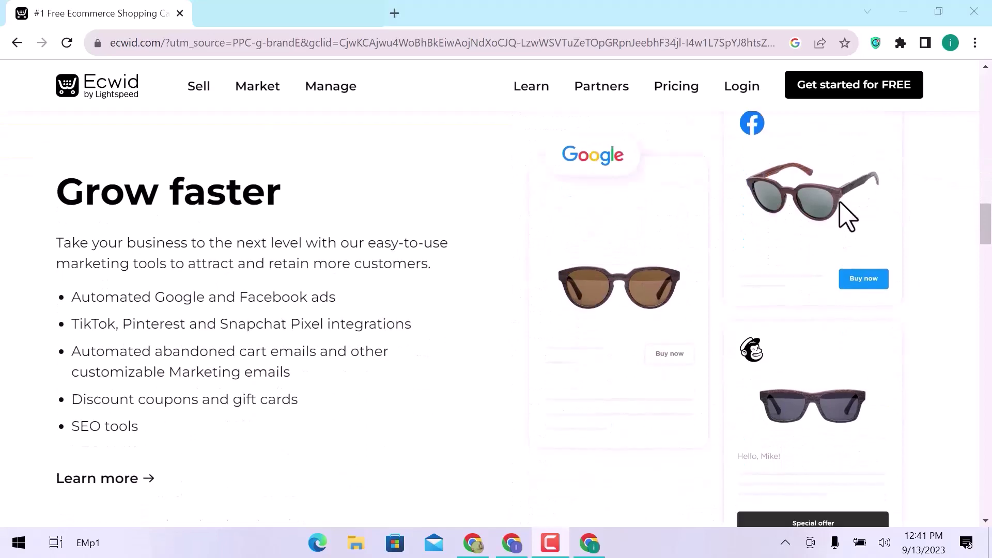
pyautogui.scroll(-5, 847, 216)
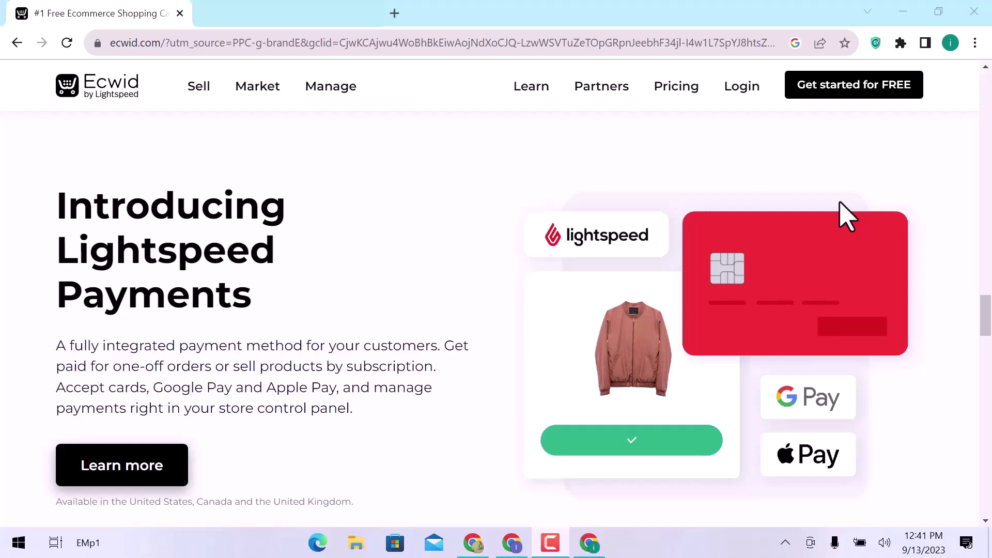
# Begin the free sign-up and complete the account form with name, e-mail and password.
pyautogui.click(876, 93)
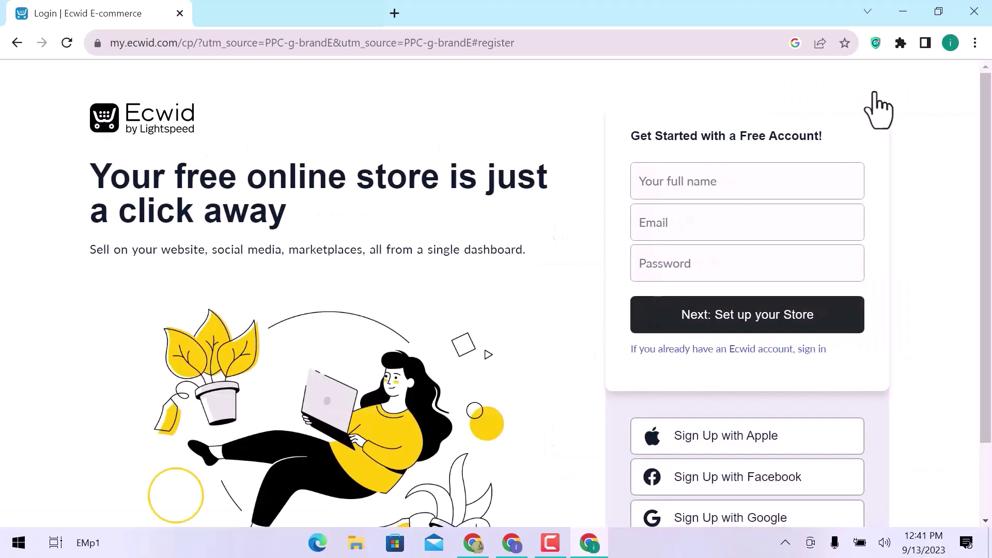
pyautogui.scroll(-2, 876, 91)
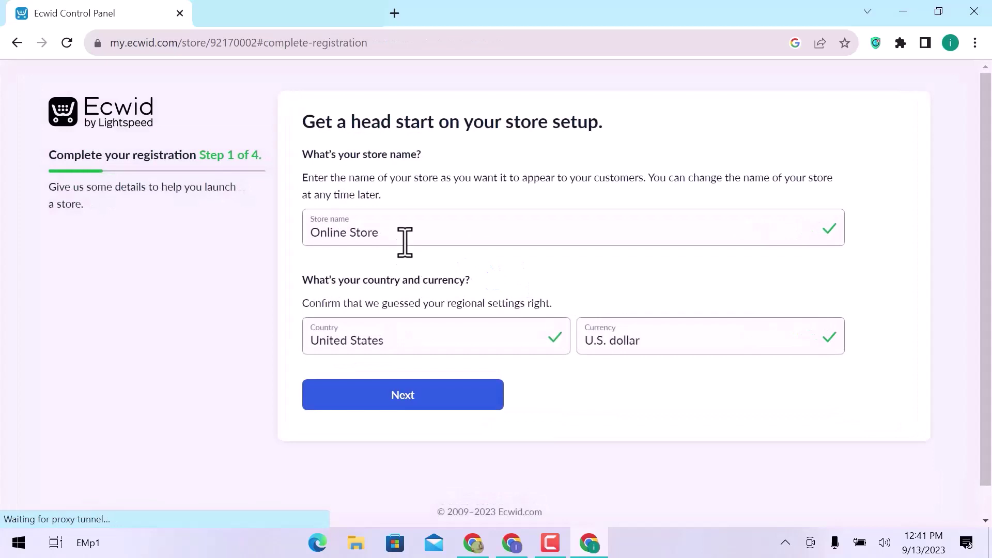
# Replace the store name 'Online Store' with 'HS Production' and continue.
pyautogui.click(405, 243)
pyautogui.moveTo(405, 243); pyautogui.dragTo(290, 237)
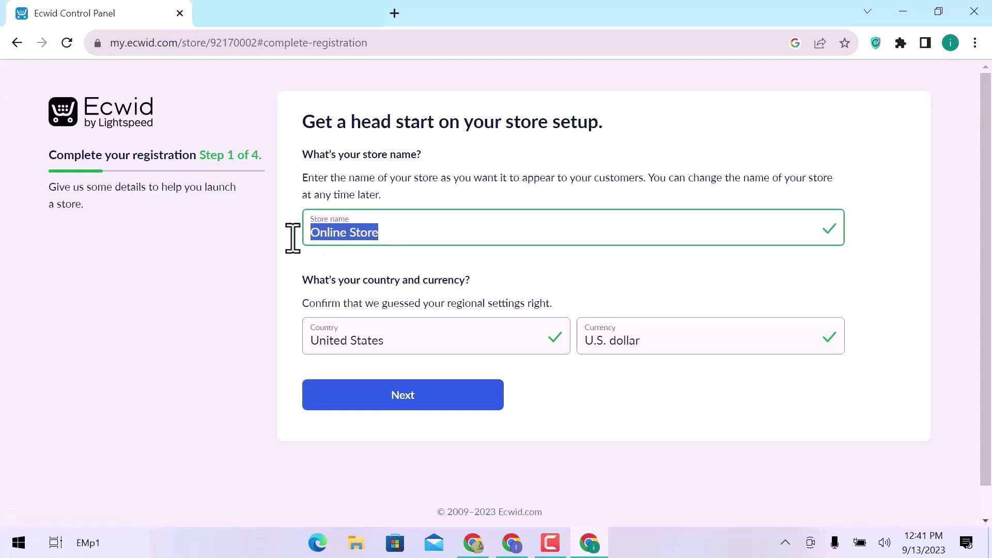
pyautogui.write('HS Production')
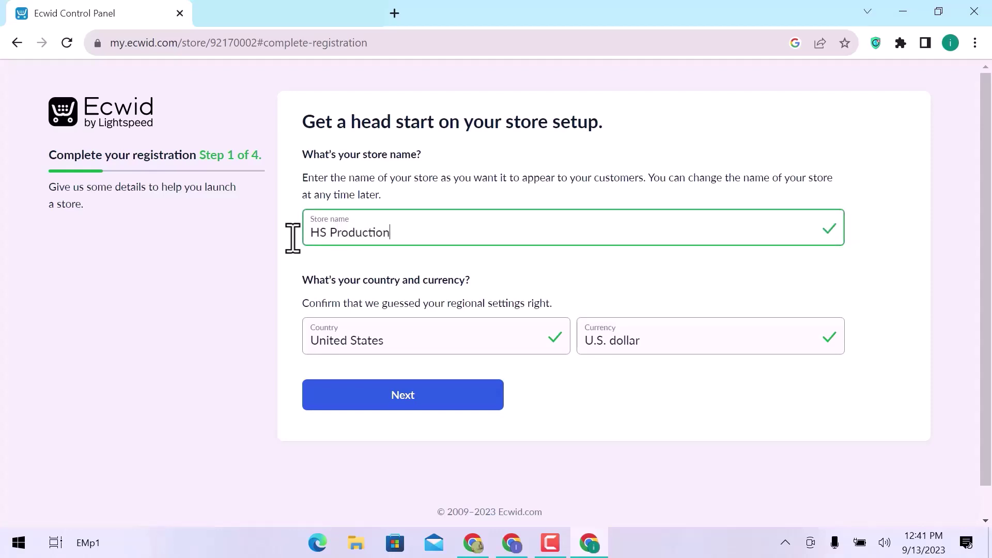
pyautogui.click(382, 408)
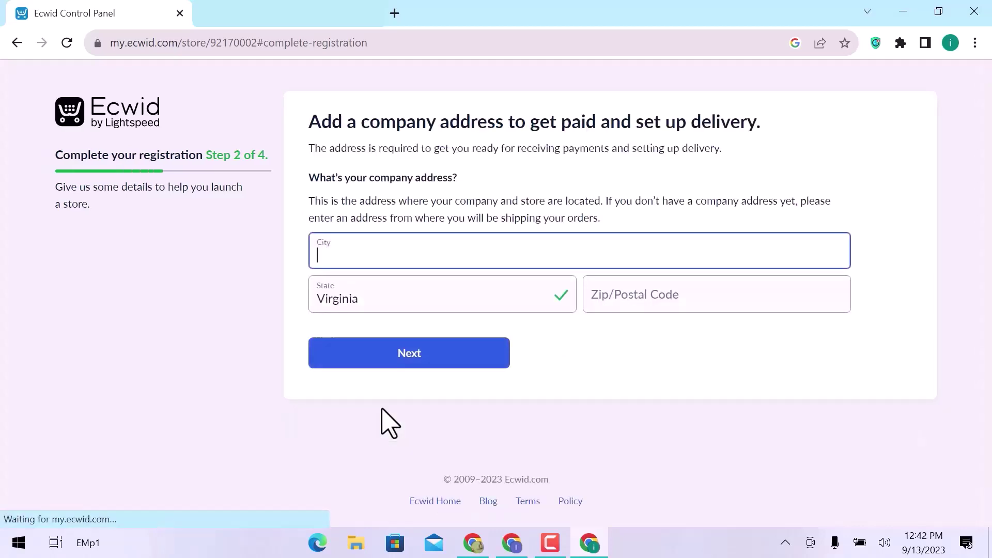
# Enter the company's city and ZIP code for payments and delivery.
pyautogui.write('south hill')
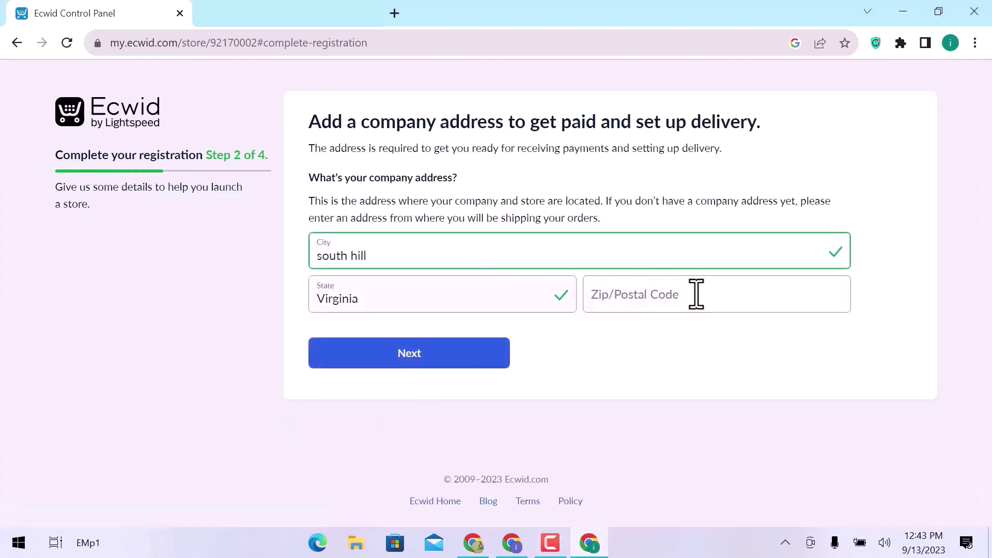
pyautogui.click(697, 295)
pyautogui.write('23')
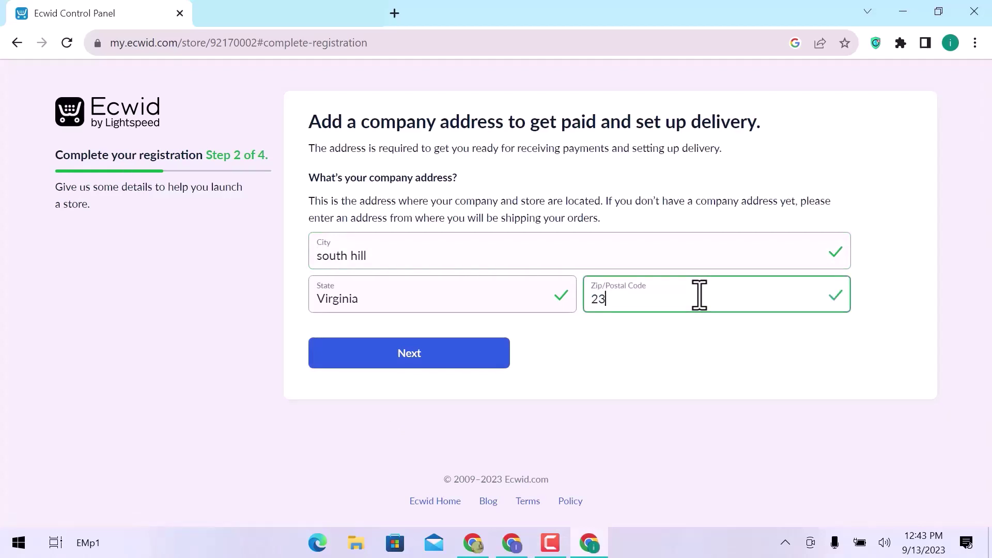
pyautogui.write('950')
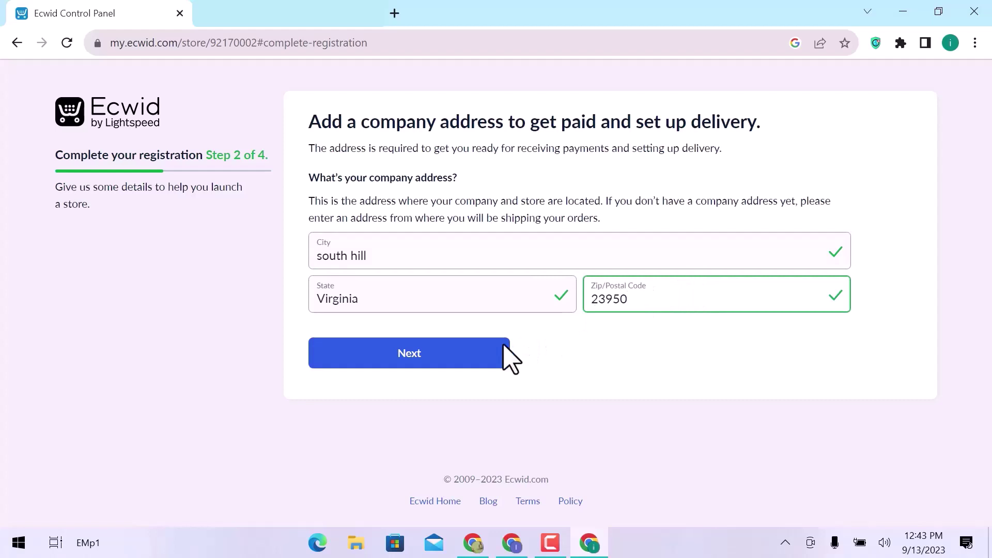
# Answer the about-yourself questions: just getting started, Not sure yet, and No.
pyautogui.click(467, 361)
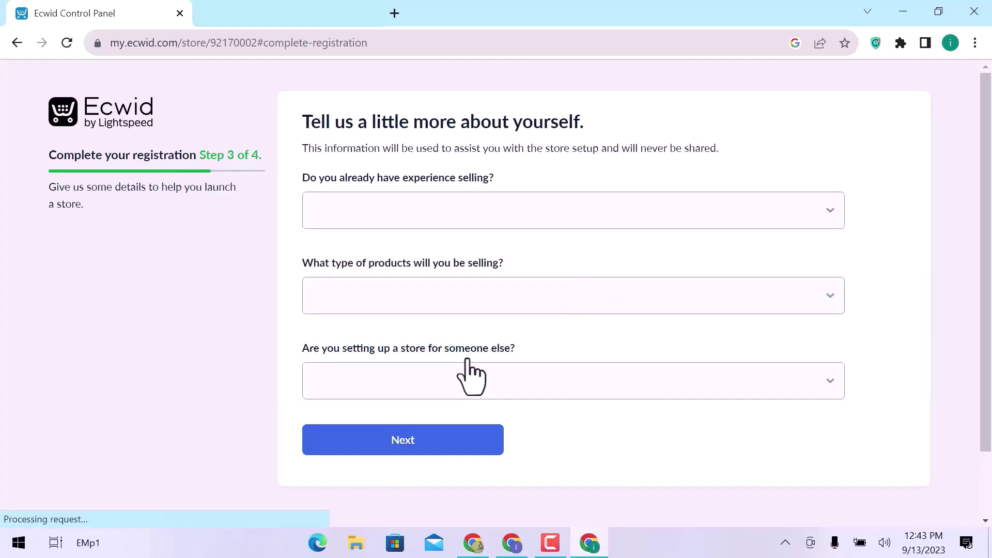
pyautogui.click(484, 212)
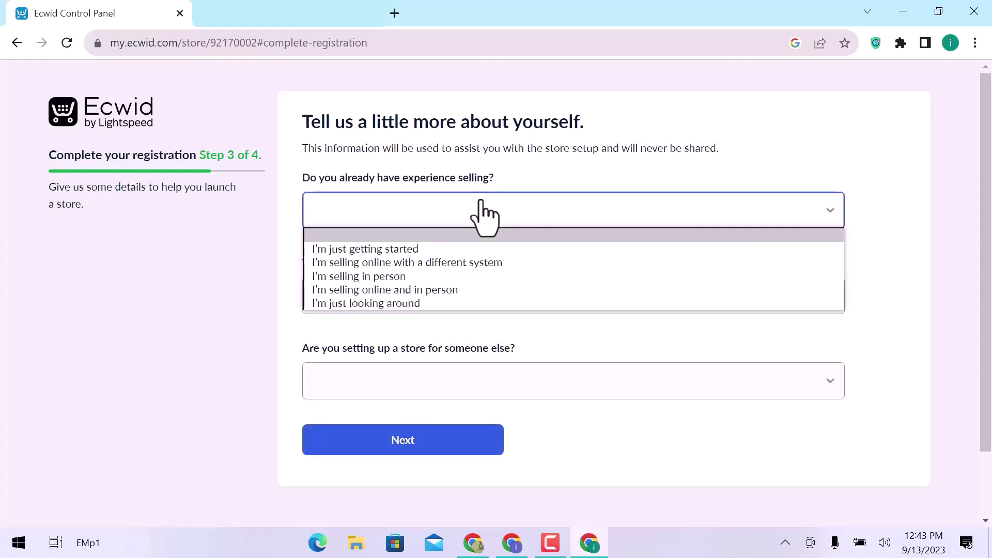
pyautogui.click(484, 253)
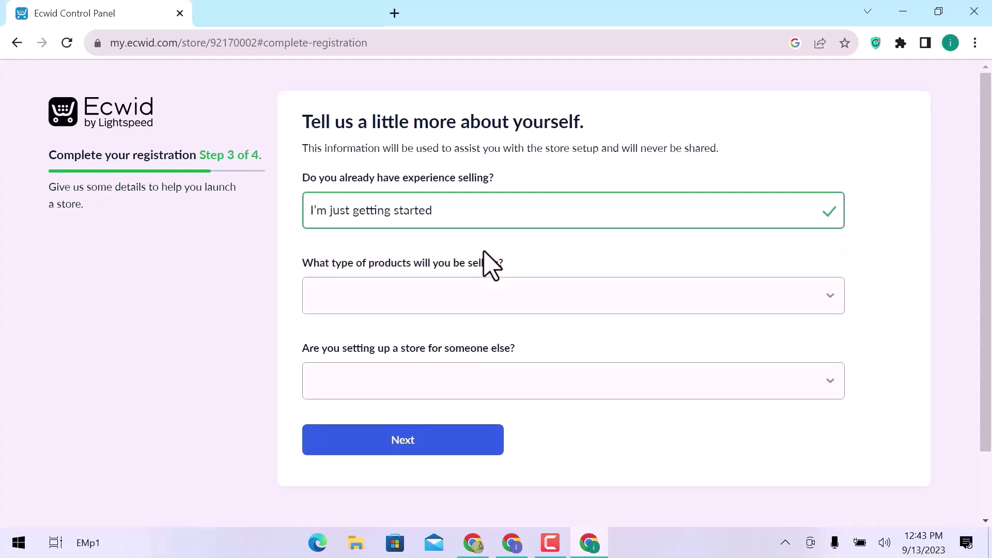
pyautogui.click(495, 299)
pyautogui.scroll(-2, 501, 269)
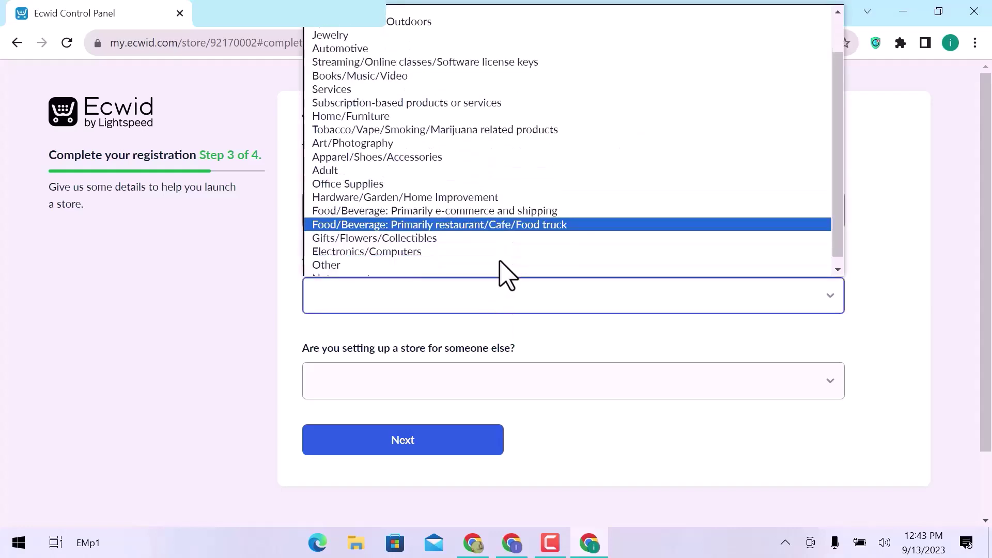
pyautogui.click(395, 270)
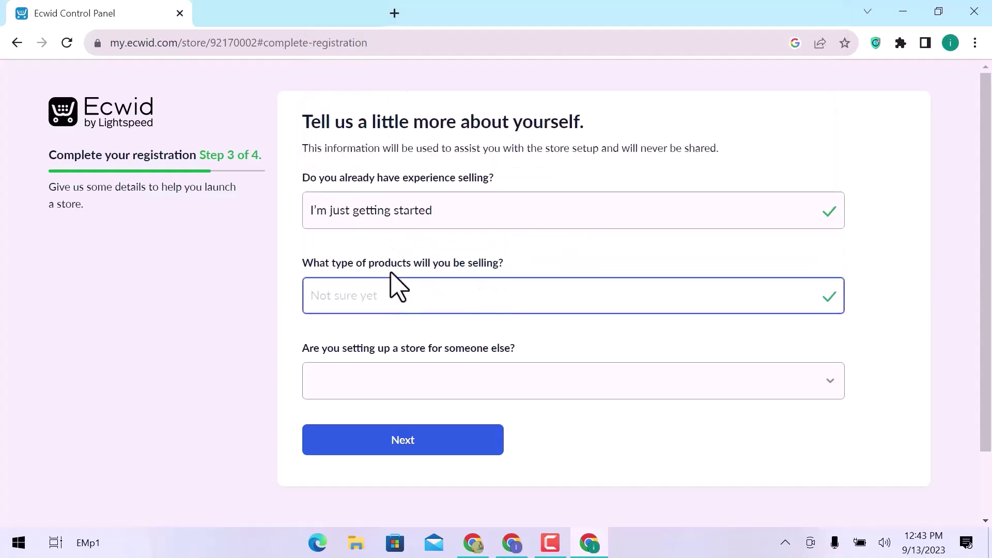
pyautogui.click(440, 372)
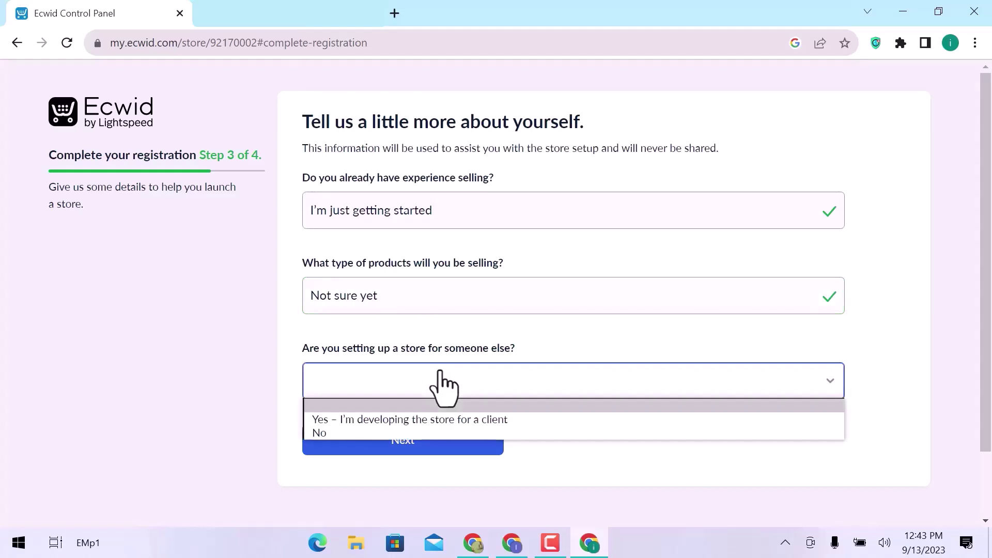
pyautogui.click(424, 435)
pyautogui.click(424, 439)
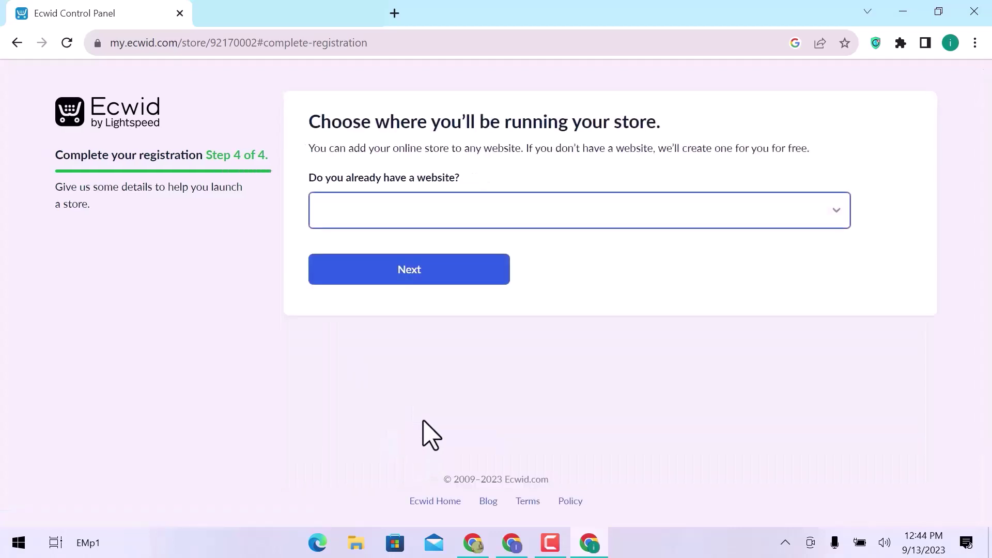
# Answer No to having an existing website and accept hs-production.company.site.
pyautogui.click(485, 209)
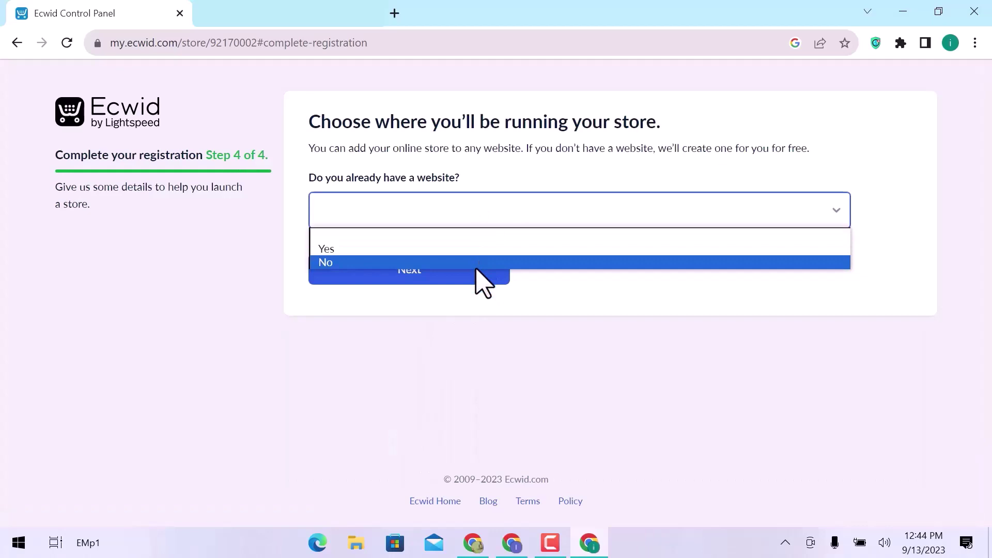
pyautogui.click(476, 263)
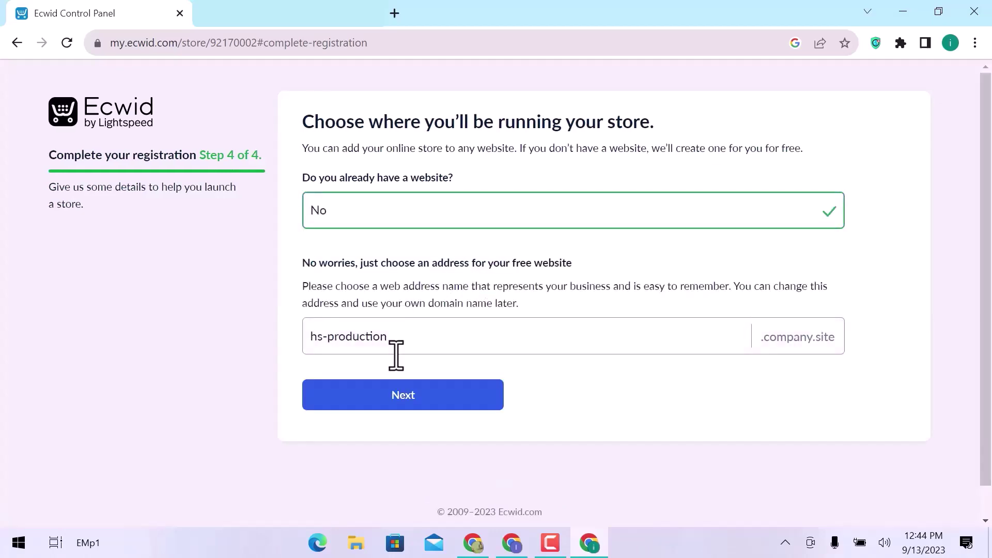
pyautogui.click(407, 397)
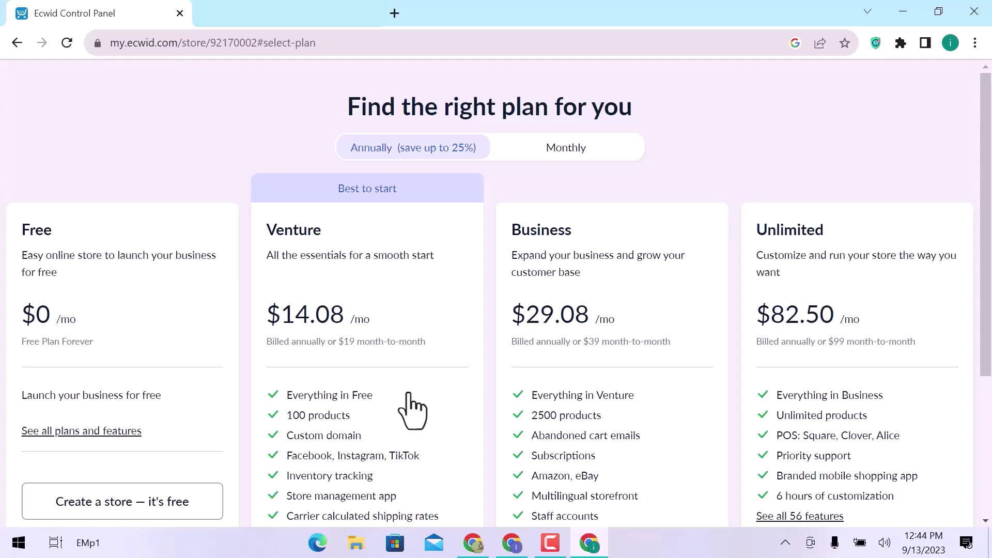
# Scroll the plan-selection page and proceed to the store dashboard.
pyautogui.scroll(-4, 413, 411)
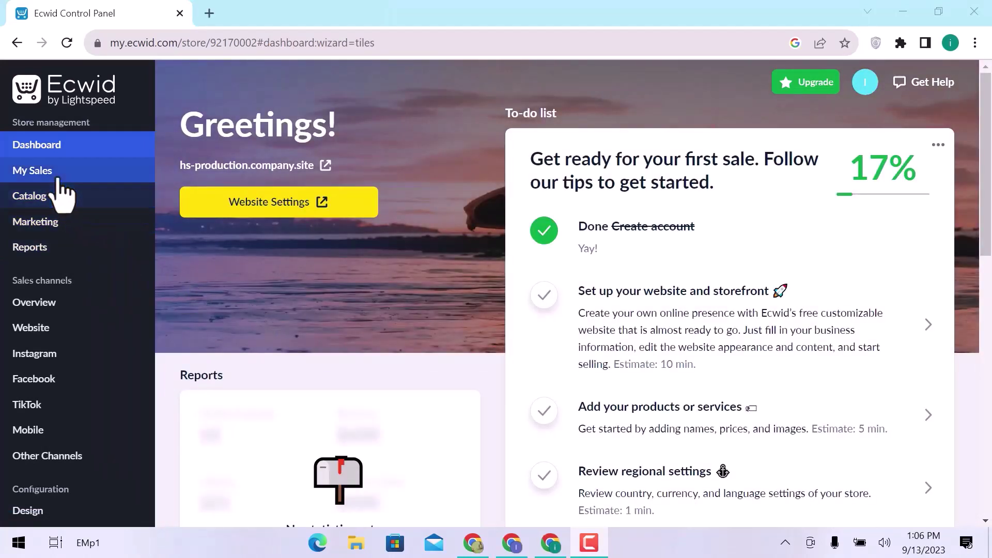
# Open the sales section and browse the first-sale tips on the Marketing overview.
pyautogui.click(58, 175)
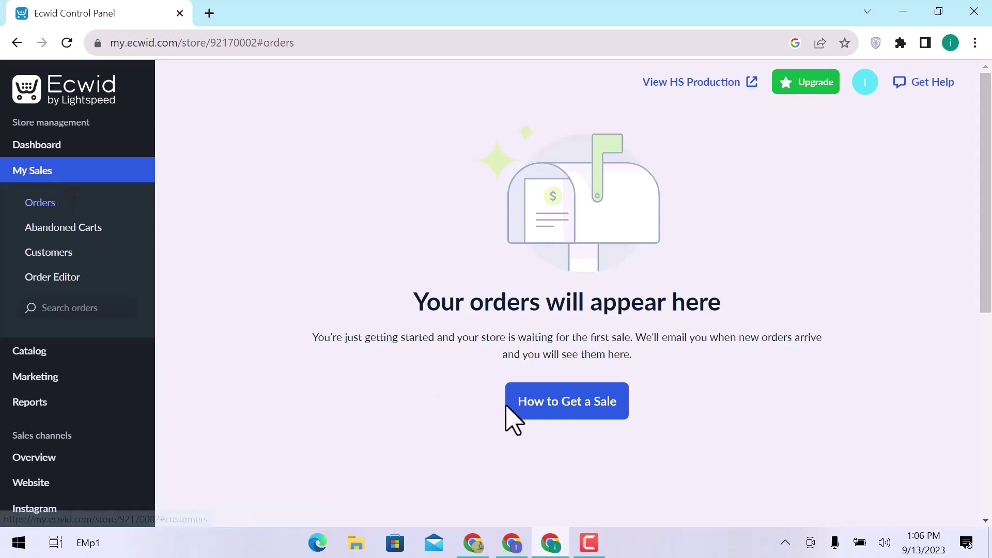
pyautogui.click(533, 405)
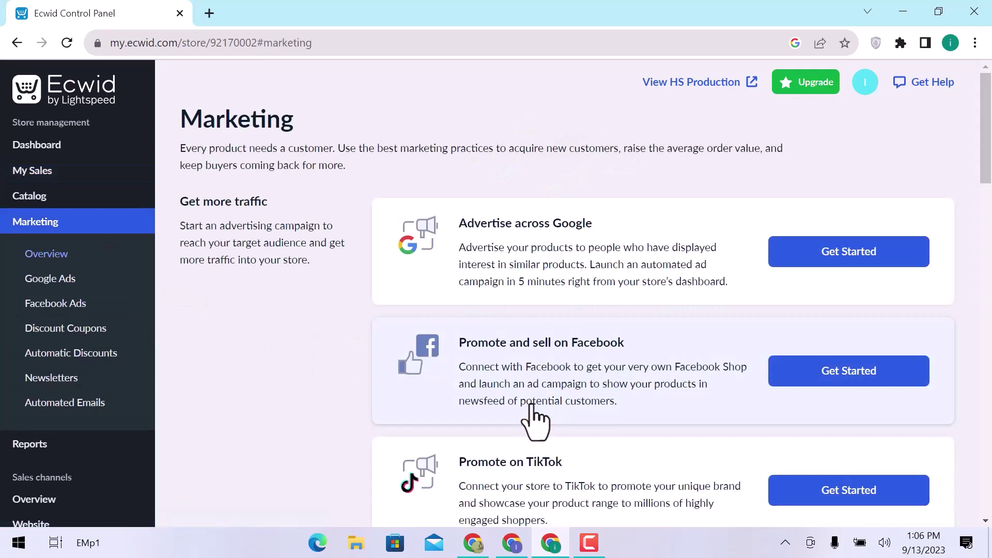
pyautogui.scroll(-3, 535, 421)
pyautogui.scroll(-6, 535, 421)
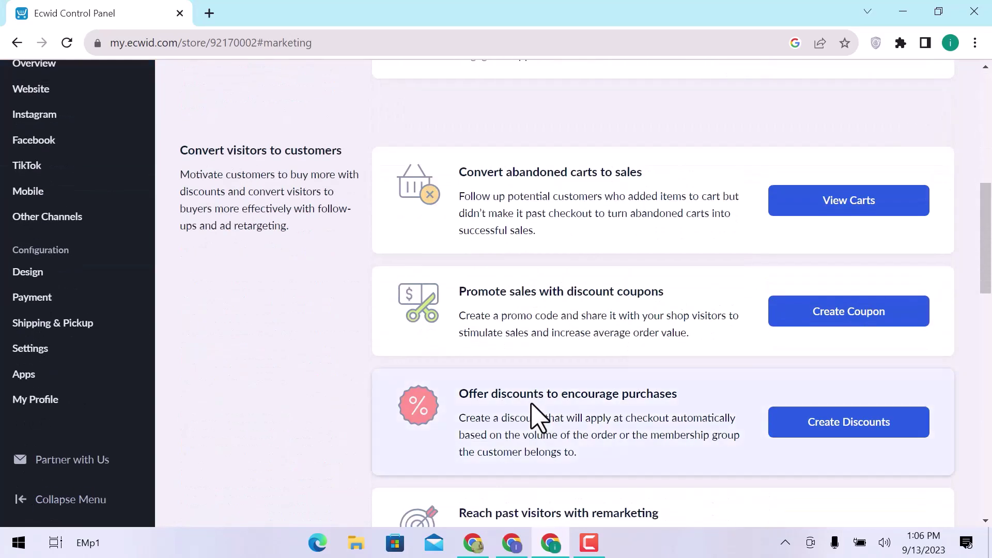
pyautogui.scroll(-5, 537, 420)
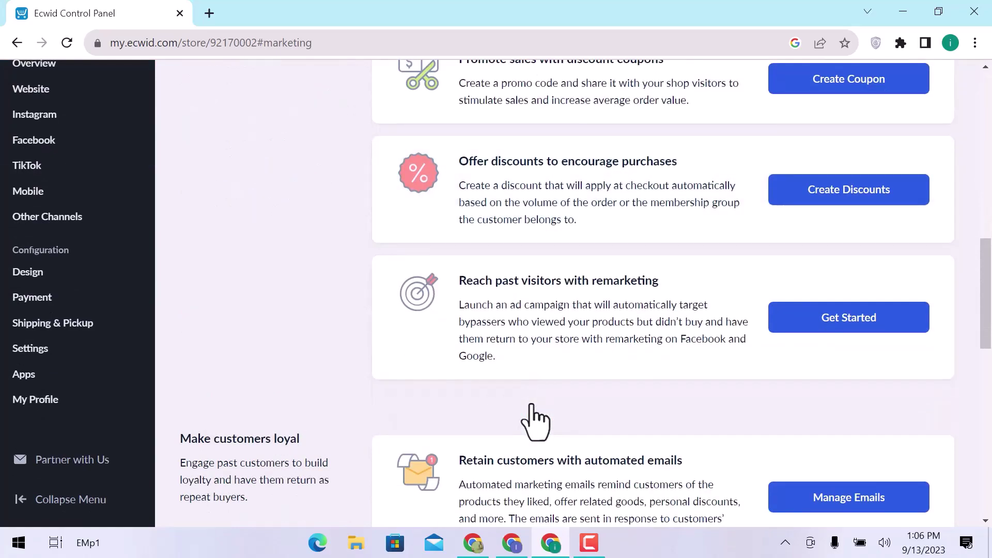
pyautogui.scroll(-13, 535, 421)
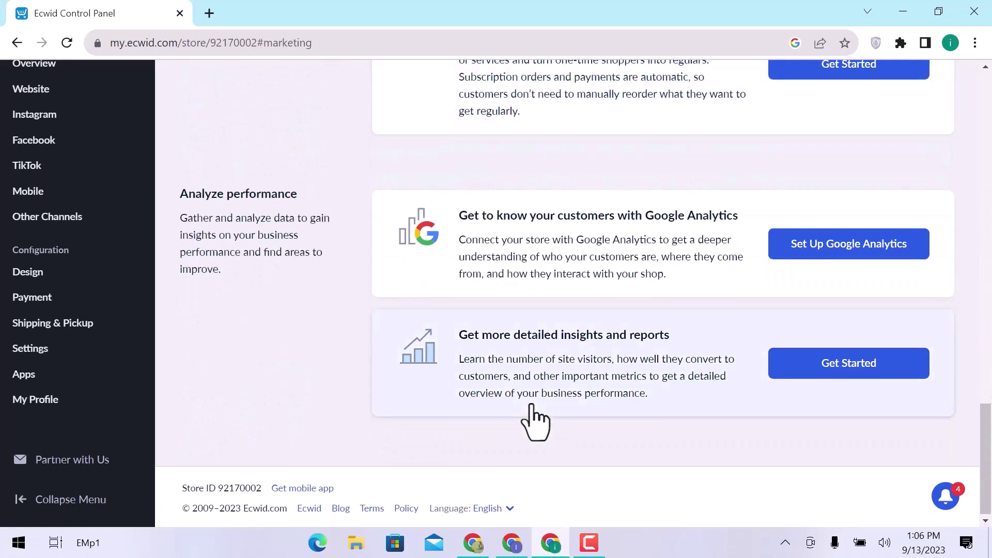
pyautogui.scroll(9, 535, 421)
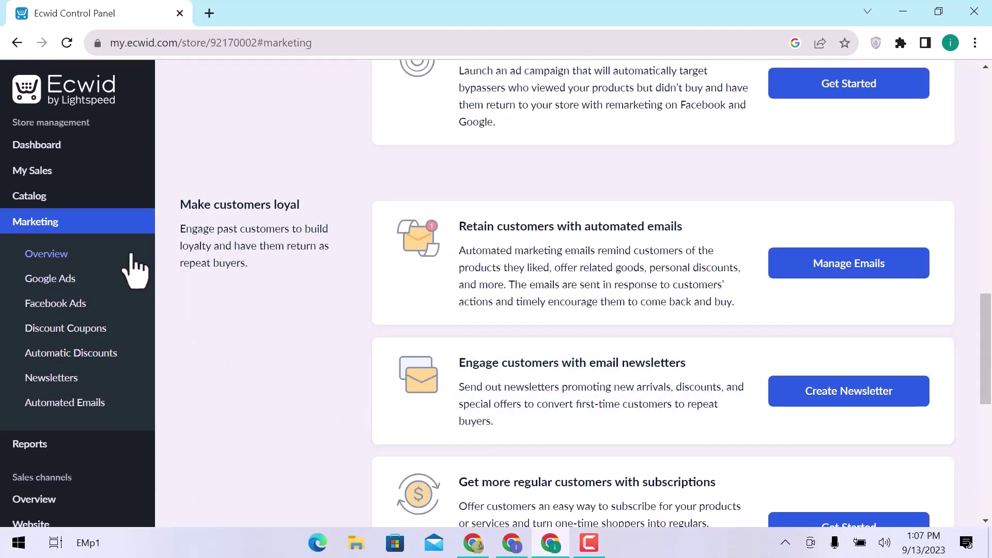
# Start a new product from the Products list and upload the backpack photo.
pyautogui.click(73, 198)
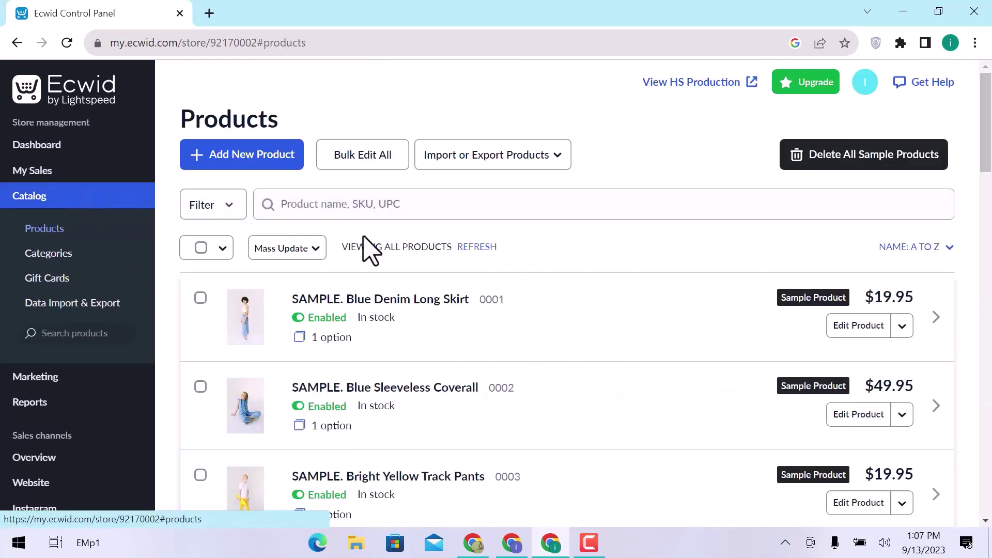
pyautogui.scroll(-6, 417, 268)
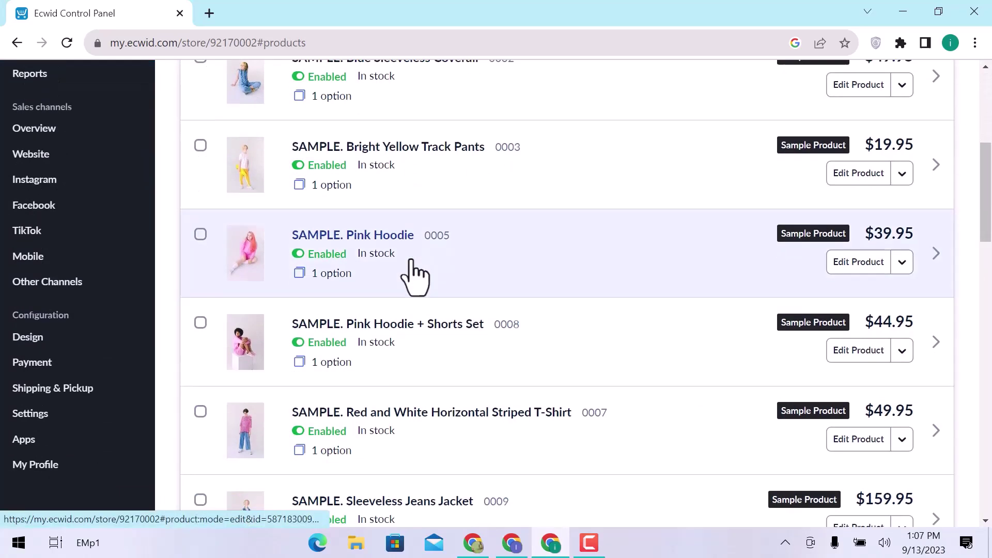
pyautogui.scroll(-8, 416, 269)
pyautogui.scroll(15, 417, 268)
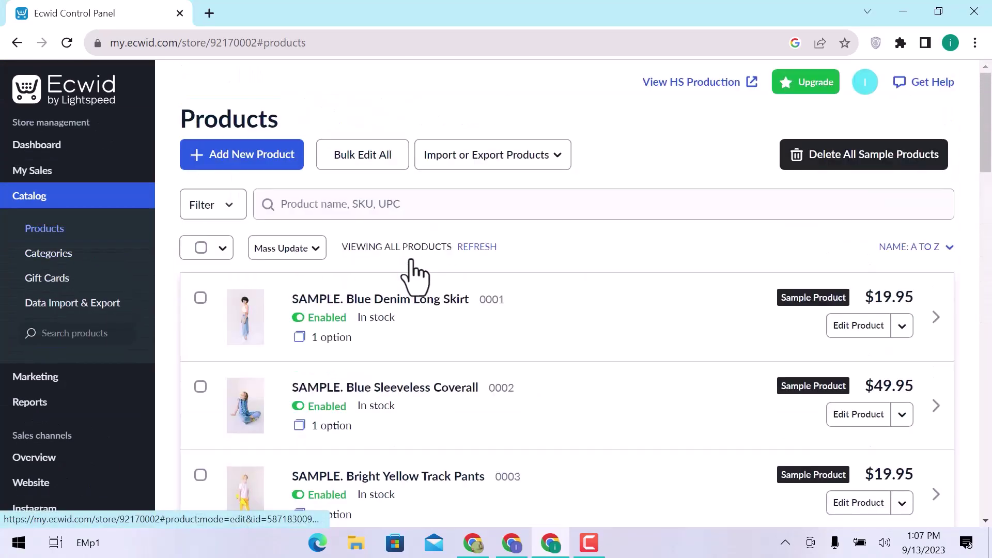
pyautogui.click(239, 160)
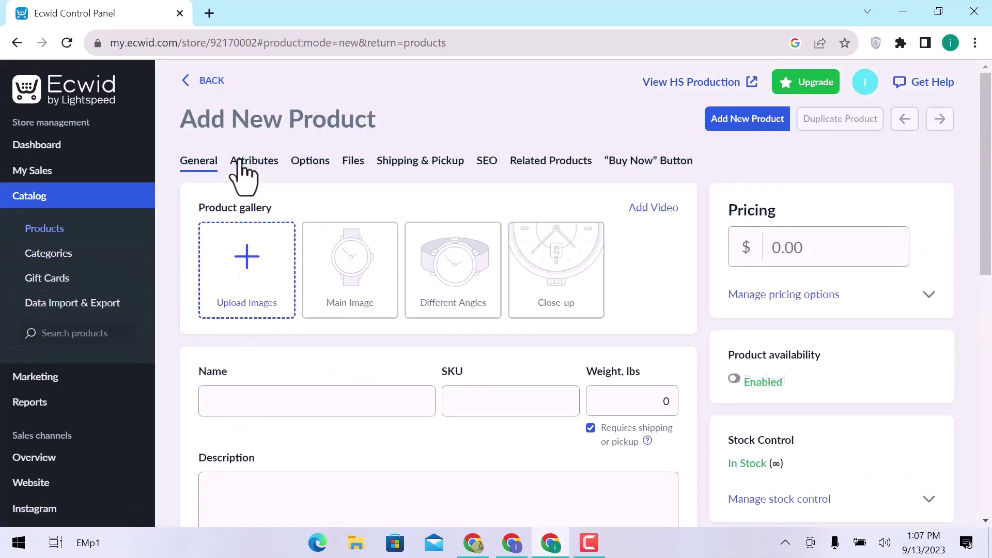
pyautogui.click(247, 267)
pyautogui.click(383, 344)
# Name the product 'Bag Pack' and set its weight to 200.
pyautogui.click(372, 401)
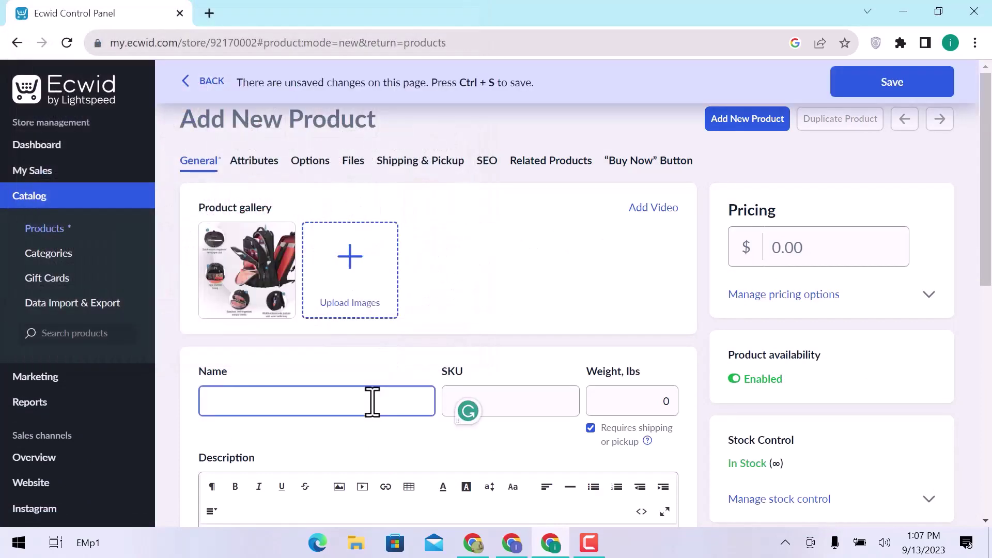
pyautogui.write('Bag Pack')
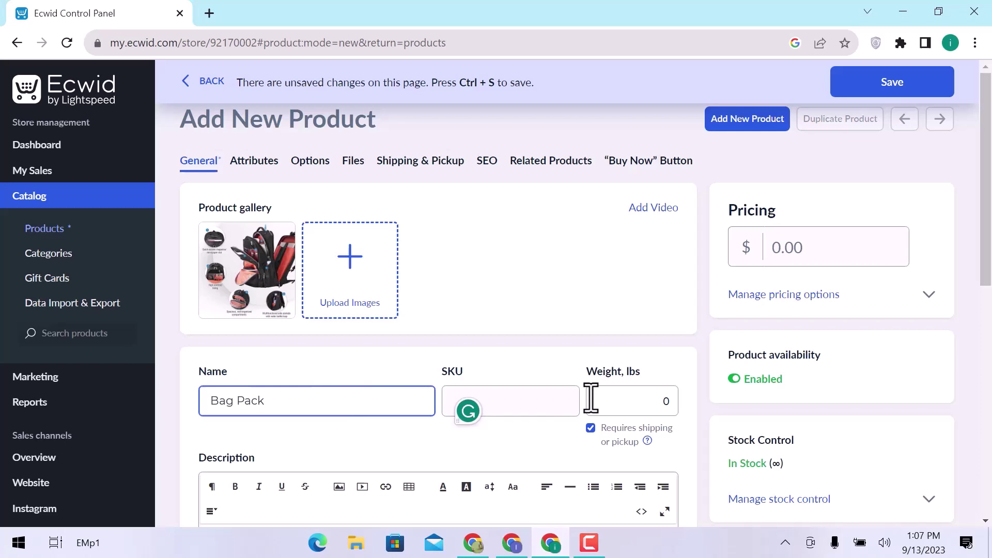
pyautogui.click(560, 401)
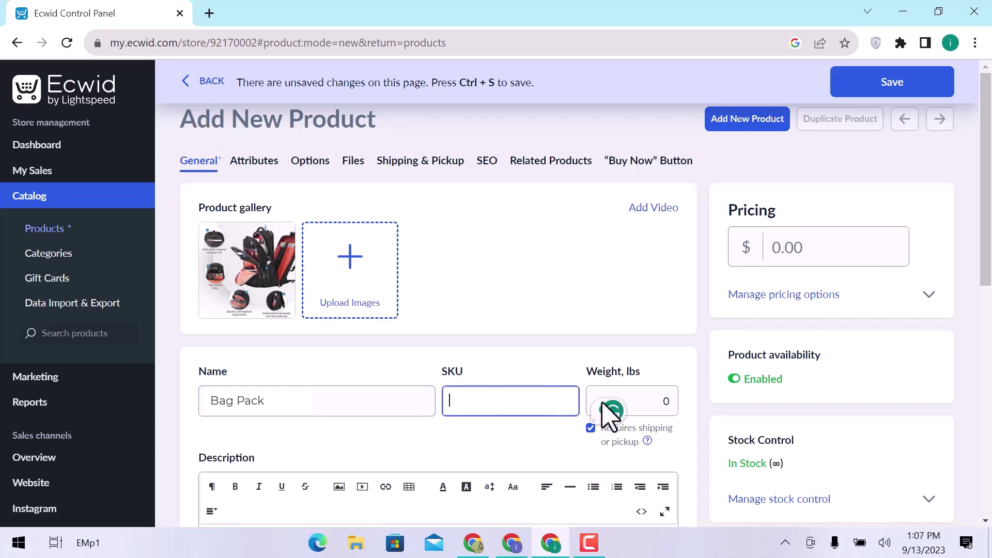
pyautogui.click(638, 403)
pyautogui.write('200')
pyautogui.scroll(-5, 638, 405)
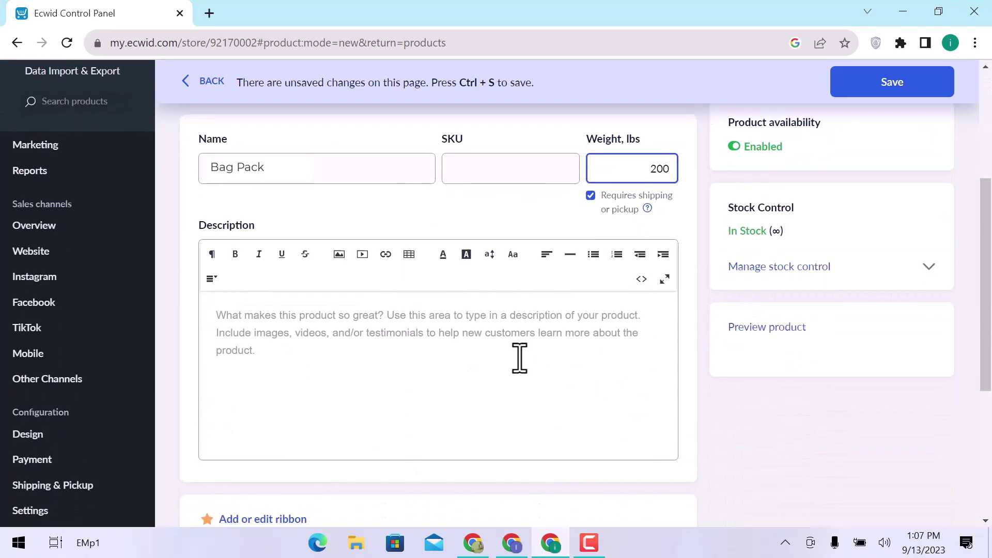
pyautogui.click(465, 327)
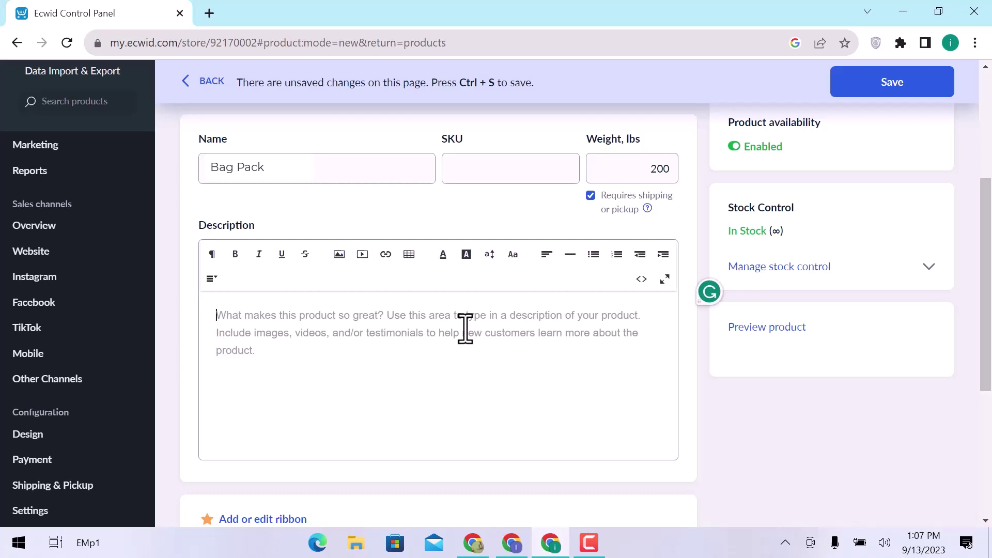
pyautogui.scroll(-3, 465, 328)
pyautogui.scroll(-2, 465, 329)
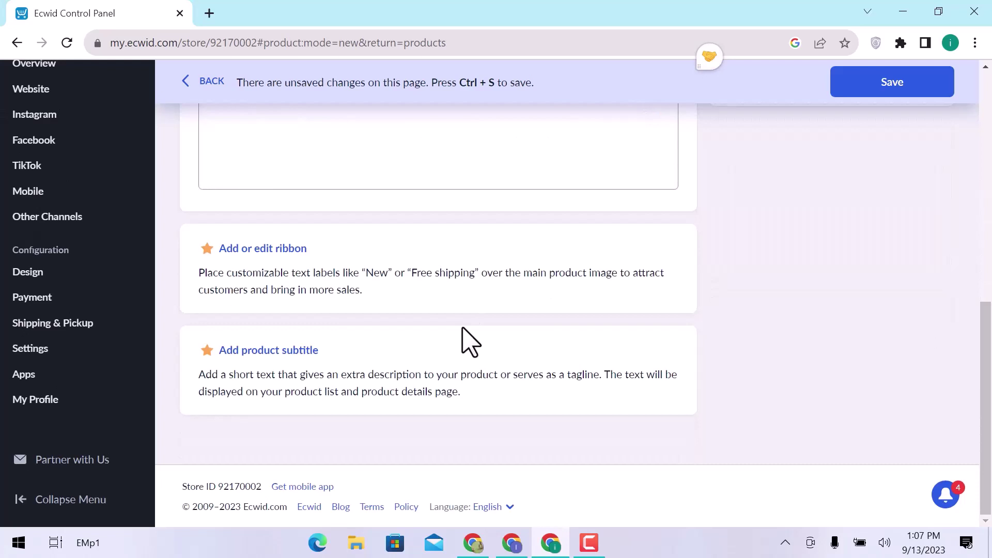
pyautogui.scroll(5, 468, 342)
# Set the price to 169, expand pricing and stock options, and save the product.
pyautogui.click(802, 210)
pyautogui.write('169')
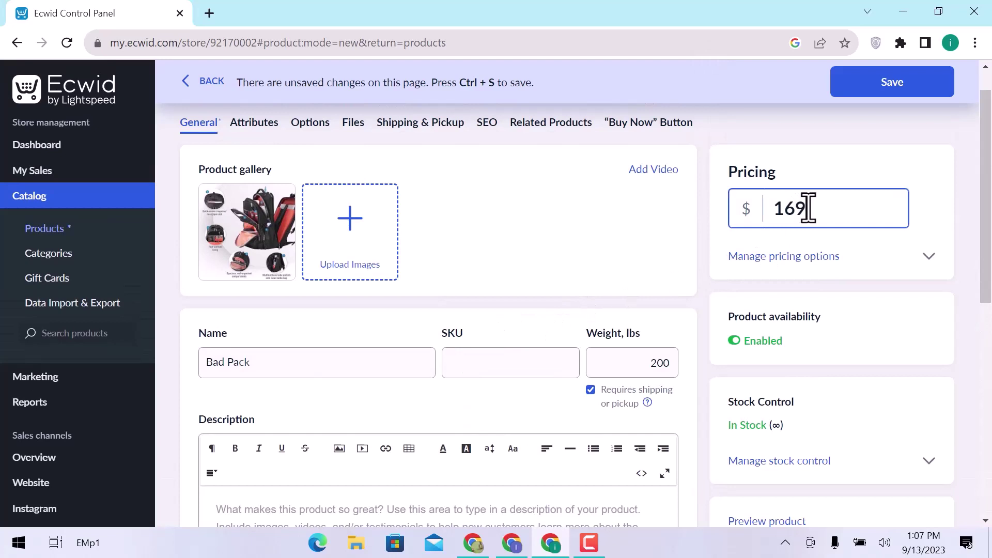
pyautogui.click(934, 262)
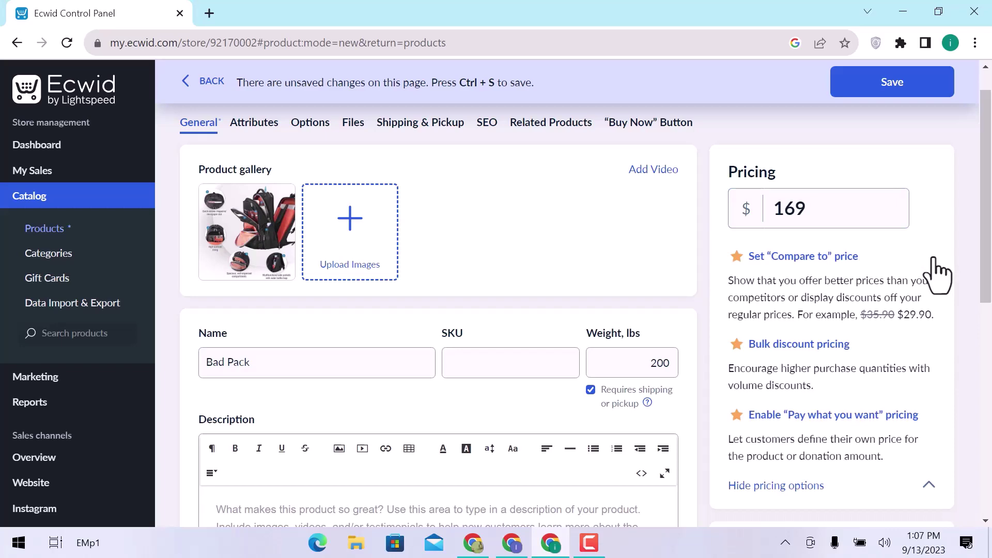
pyautogui.scroll(-5, 939, 274)
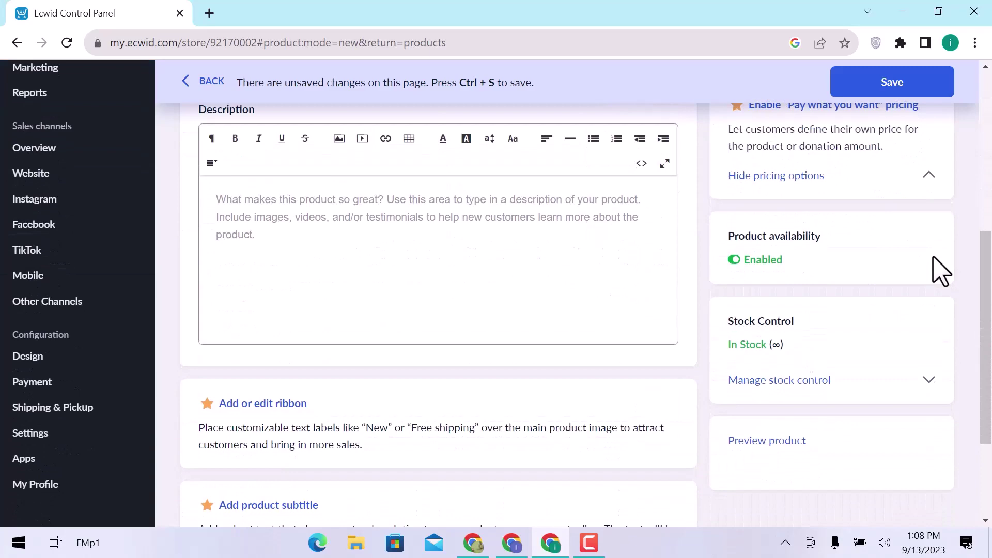
pyautogui.click(929, 379)
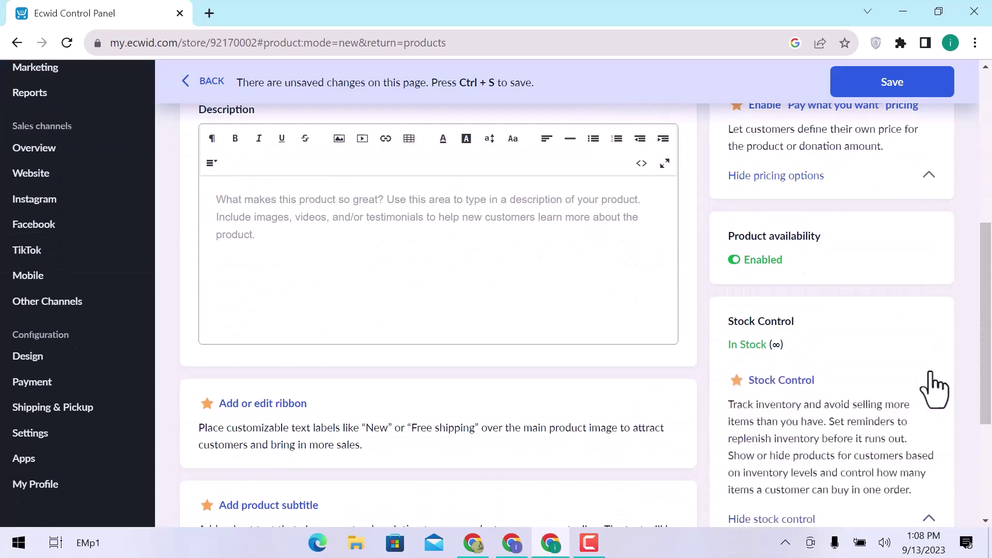
pyautogui.scroll(-3, 935, 387)
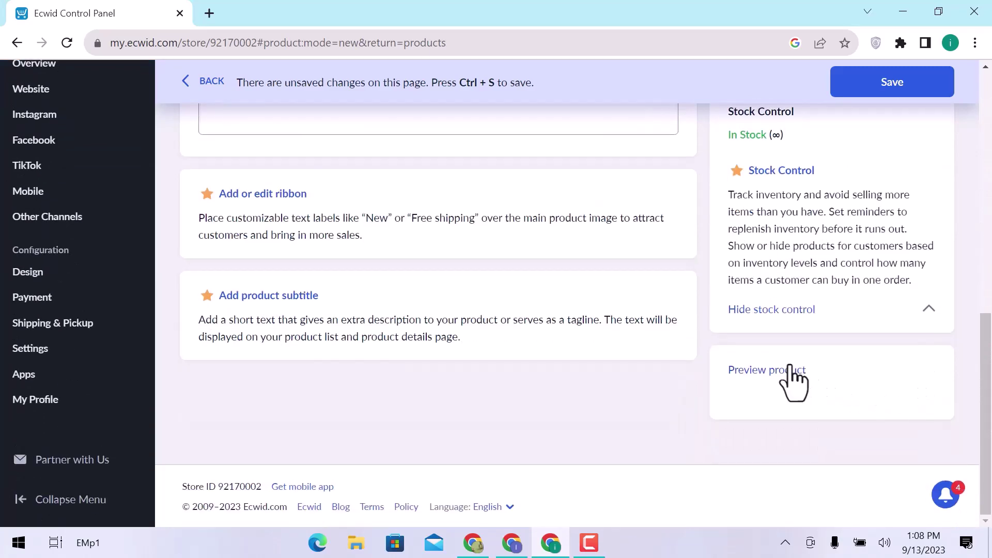
pyautogui.scroll(8, 793, 380)
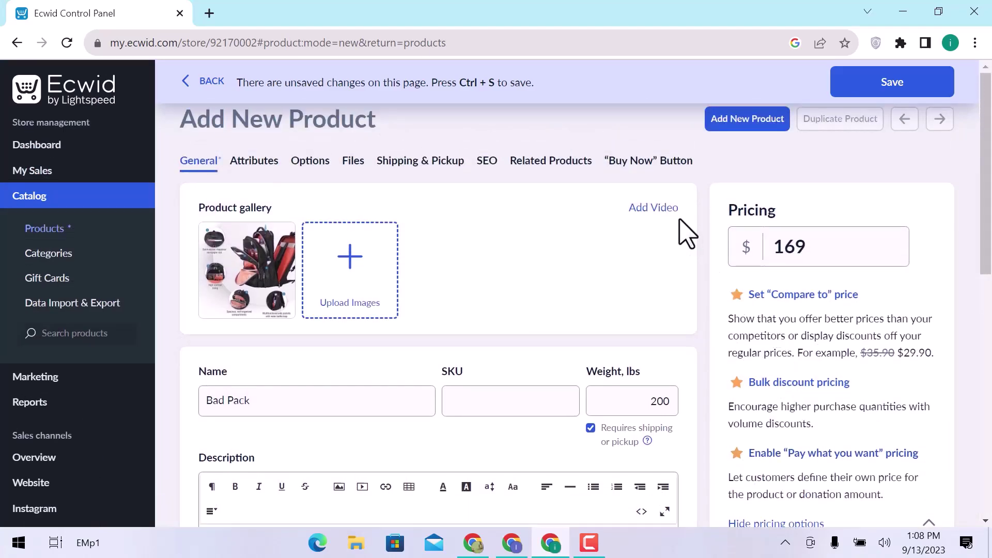
pyautogui.moveTo(672, 207)
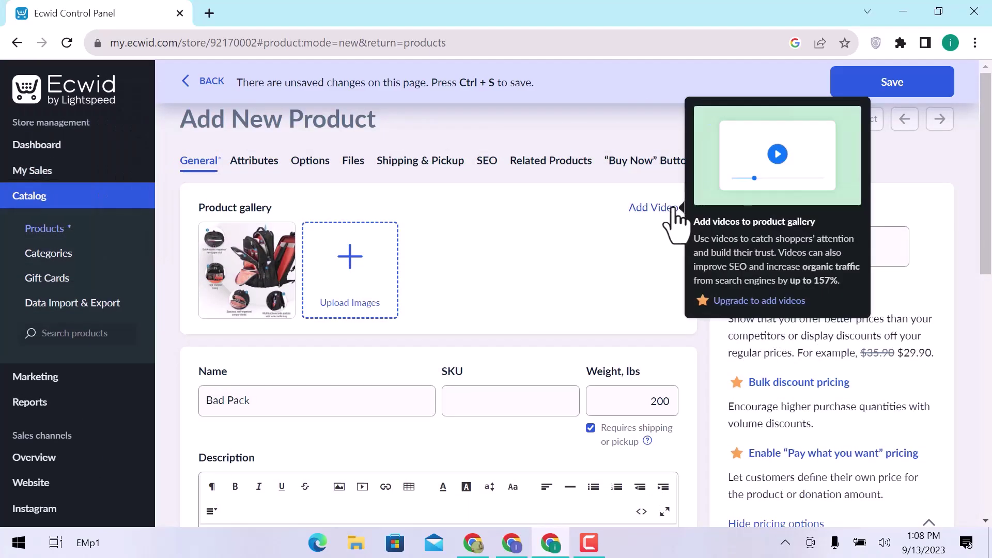
pyautogui.click(917, 95)
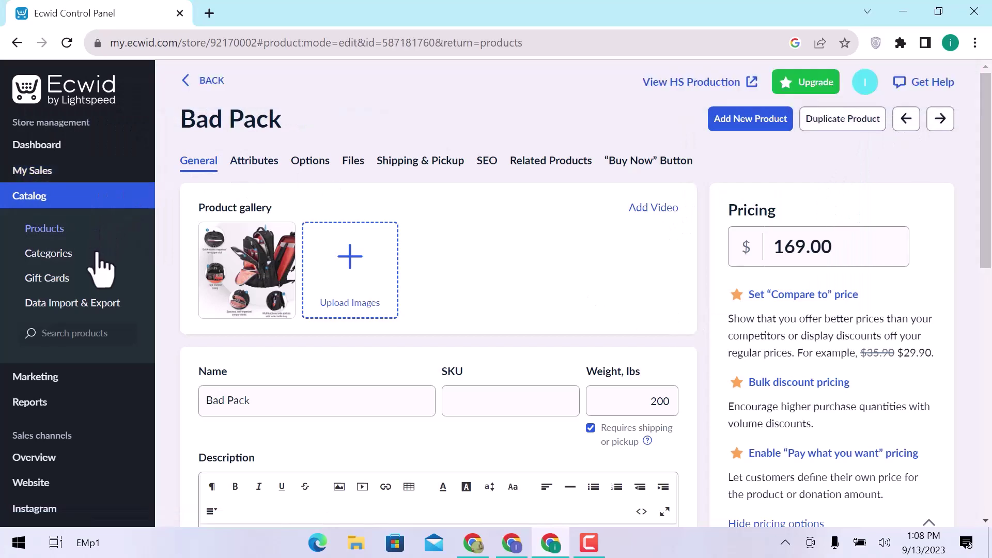
# Create a new root category named 'Bags'.
pyautogui.click(97, 256)
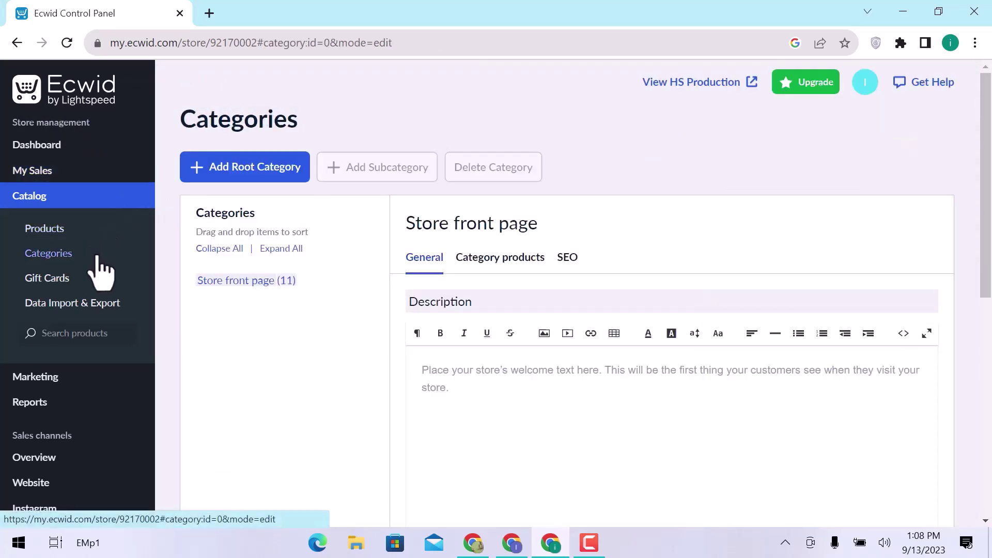
pyautogui.click(231, 166)
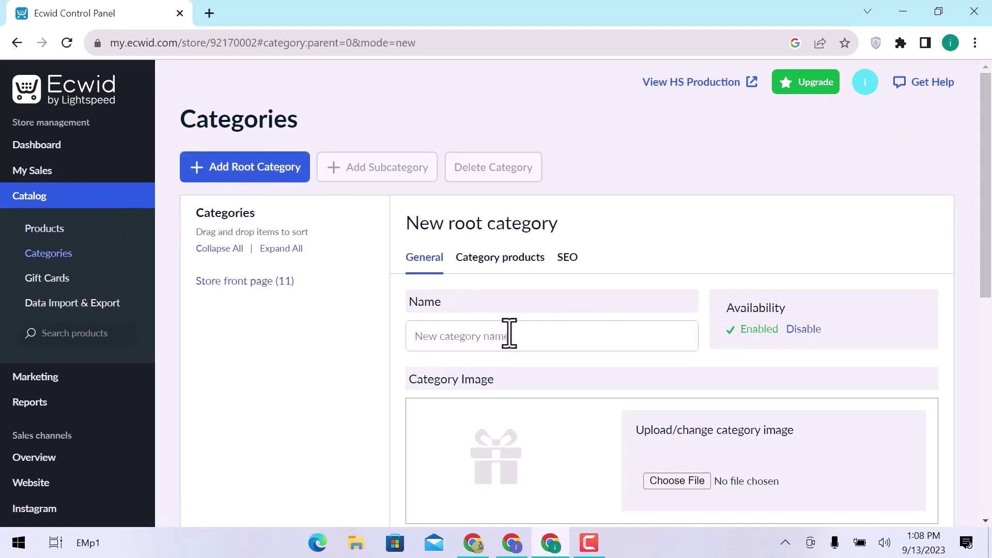
pyautogui.click(509, 334)
pyautogui.write('Bags')
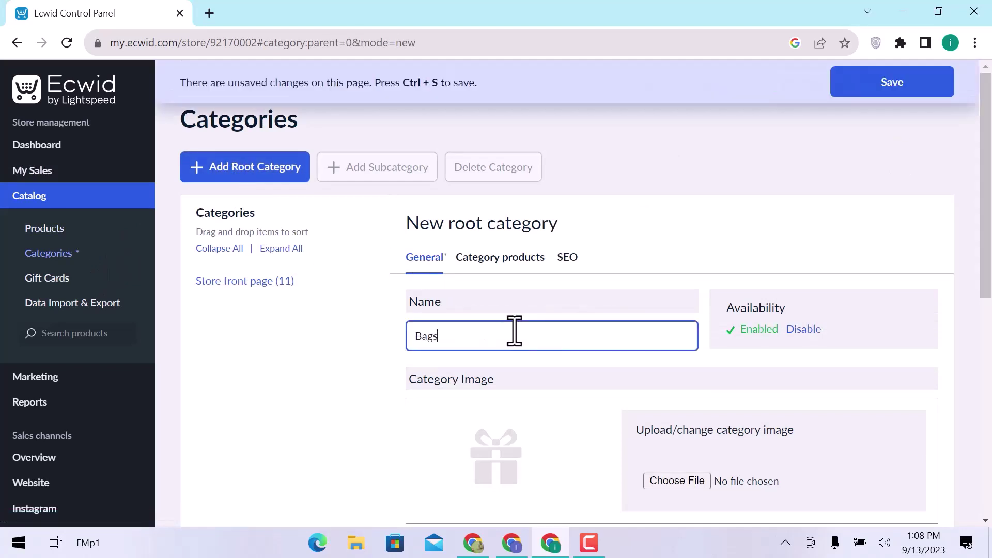
pyautogui.scroll(-3, 514, 331)
# Upload the backpack image as the Bags category picture and save.
pyautogui.click(527, 325)
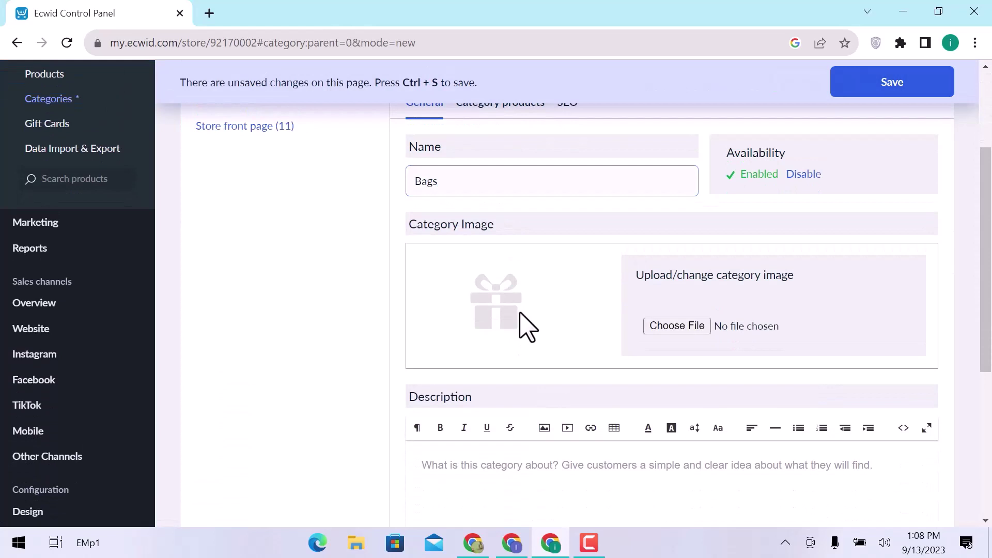
pyautogui.click(692, 326)
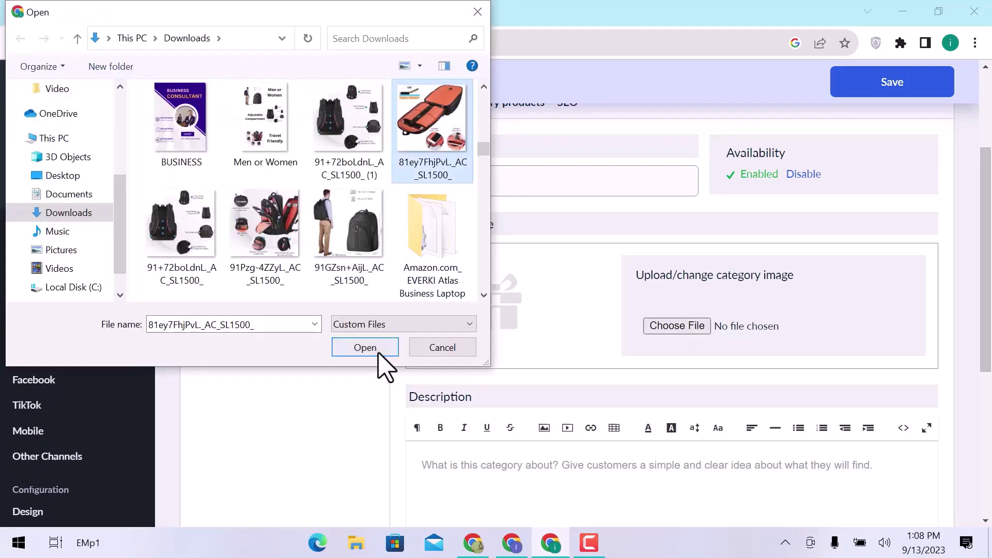
pyautogui.click(380, 351)
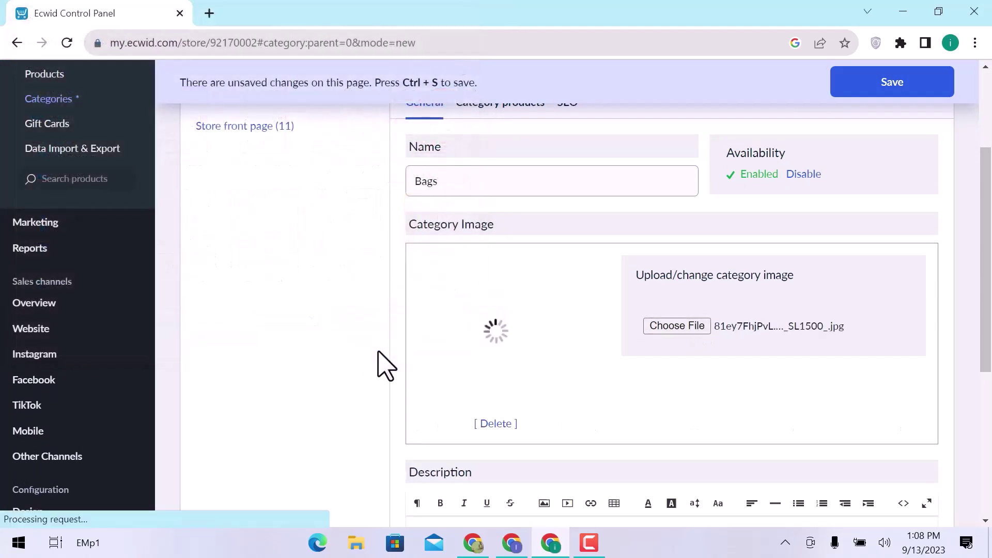
pyautogui.scroll(-6, 473, 342)
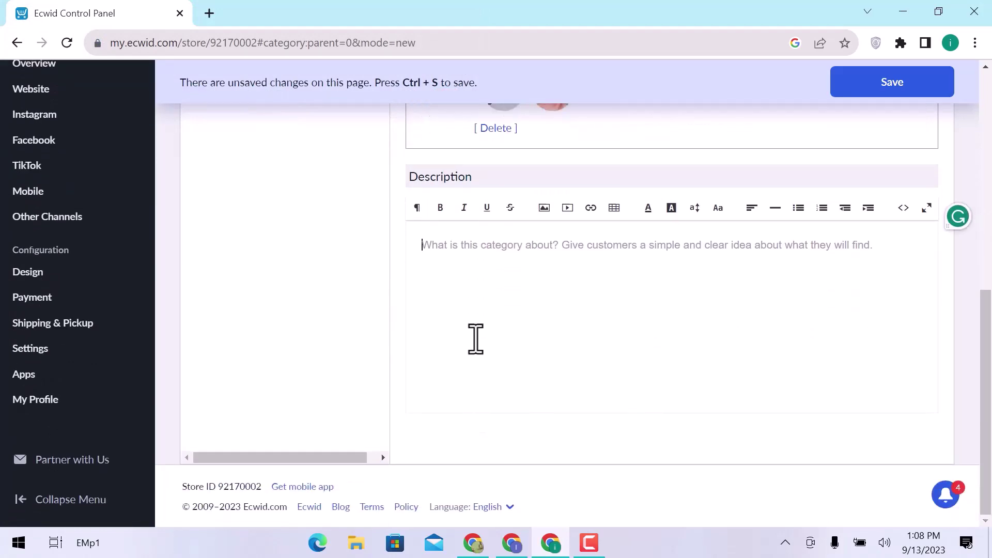
pyautogui.scroll(8, 476, 339)
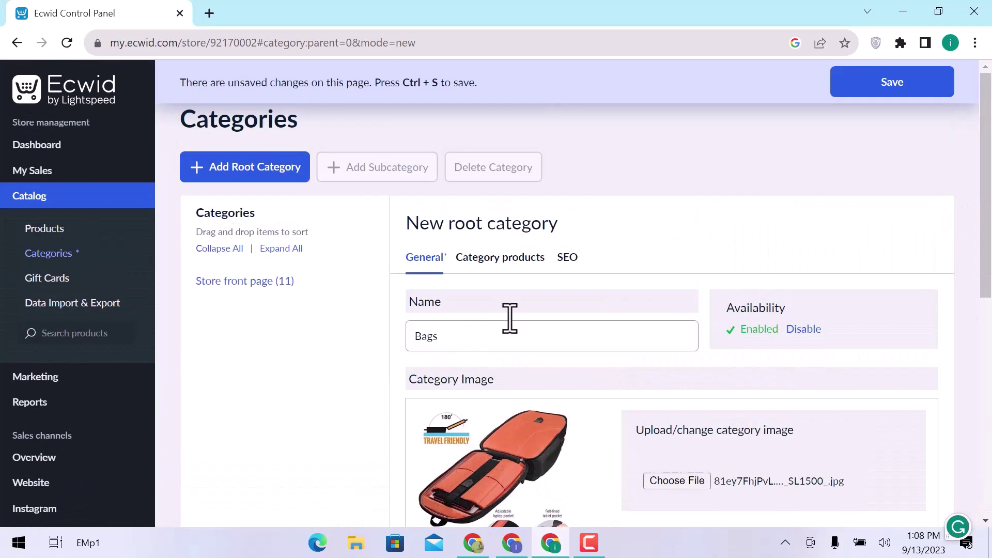
pyautogui.click(890, 80)
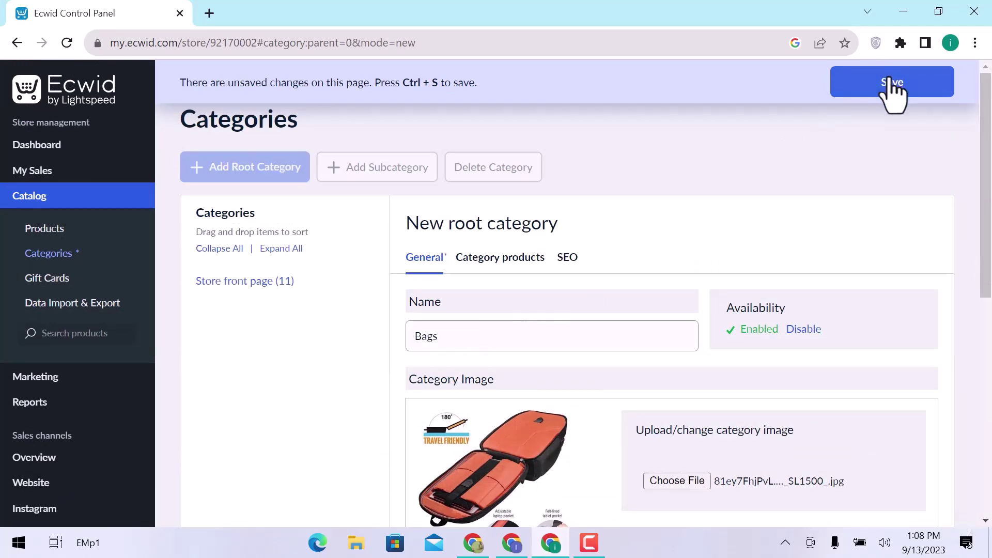
# Open Data Import & Export and browse its import and export sections.
pyautogui.click(116, 284)
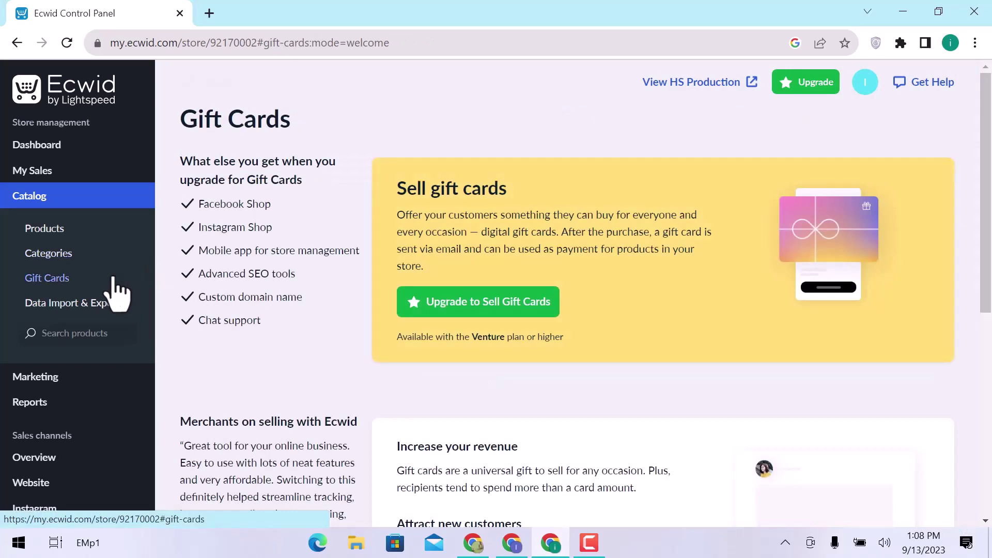
pyautogui.click(84, 304)
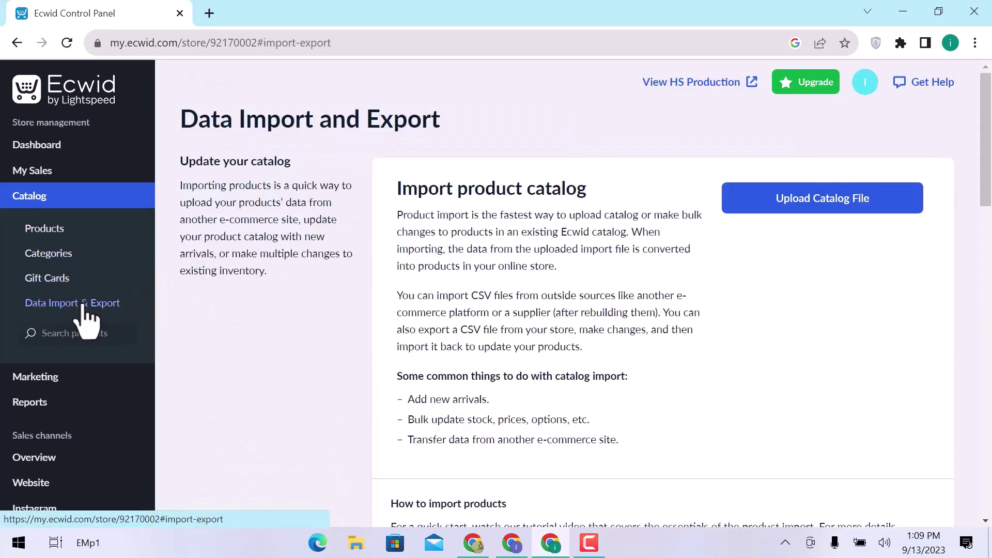
pyautogui.scroll(-7, 240, 333)
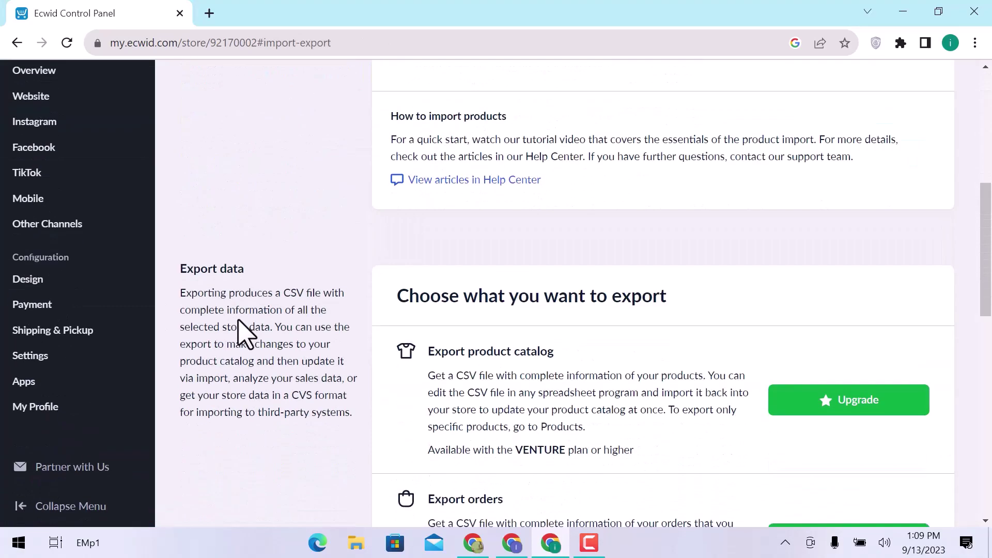
pyautogui.scroll(-5, 243, 328)
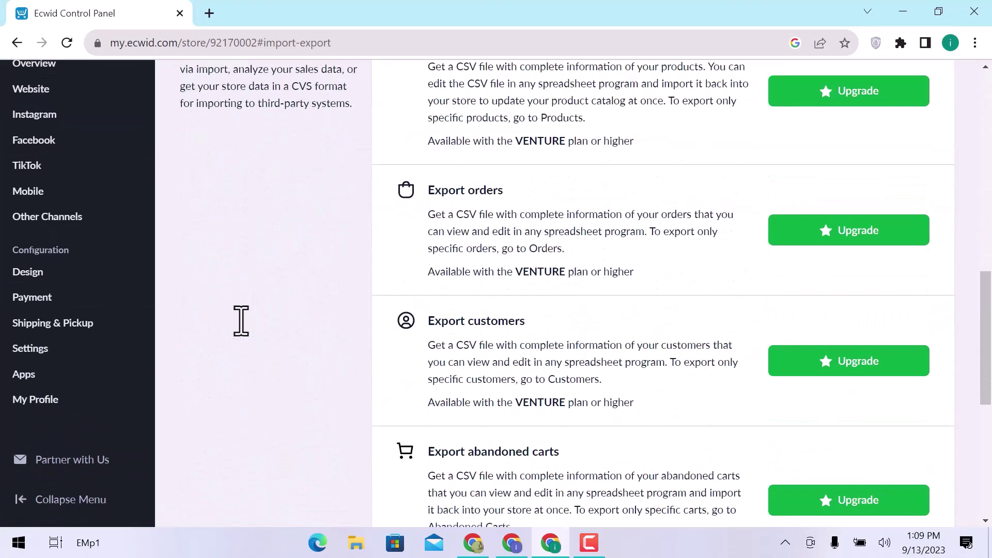
pyautogui.scroll(-7, 241, 329)
pyautogui.scroll(9, 244, 332)
pyautogui.scroll(8, 248, 352)
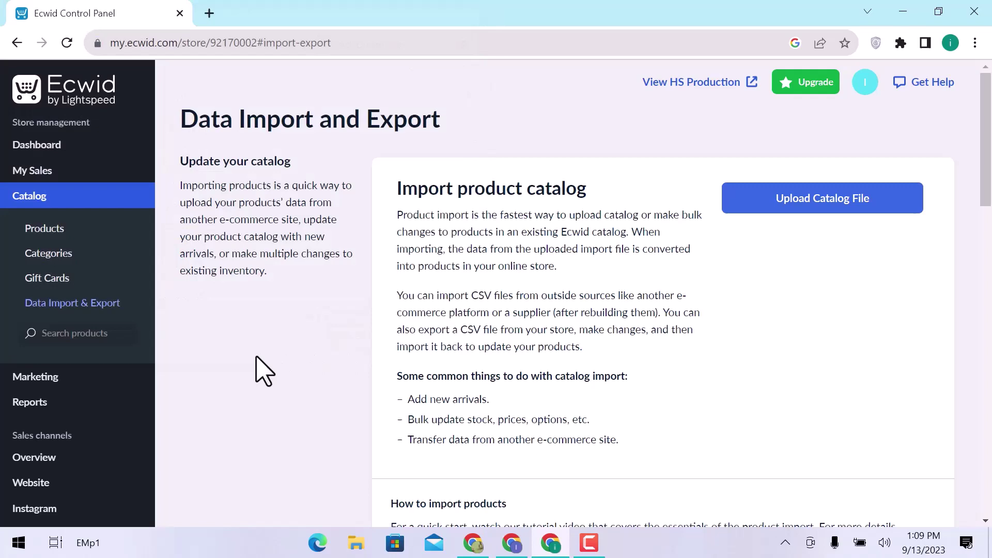
# Open Reports and view the free Kliken Stats app.
pyautogui.click(52, 408)
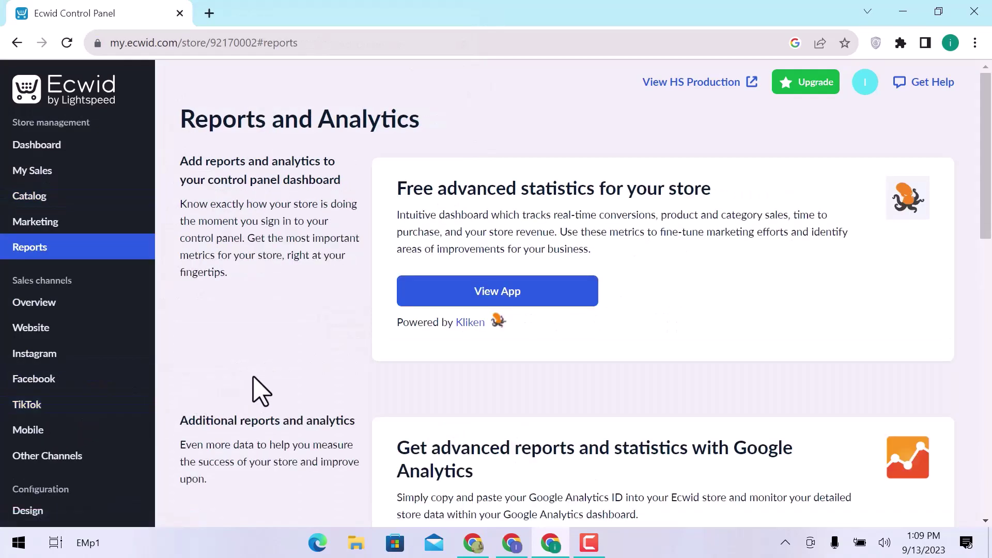
pyautogui.scroll(-5, 261, 391)
pyautogui.scroll(-6, 262, 391)
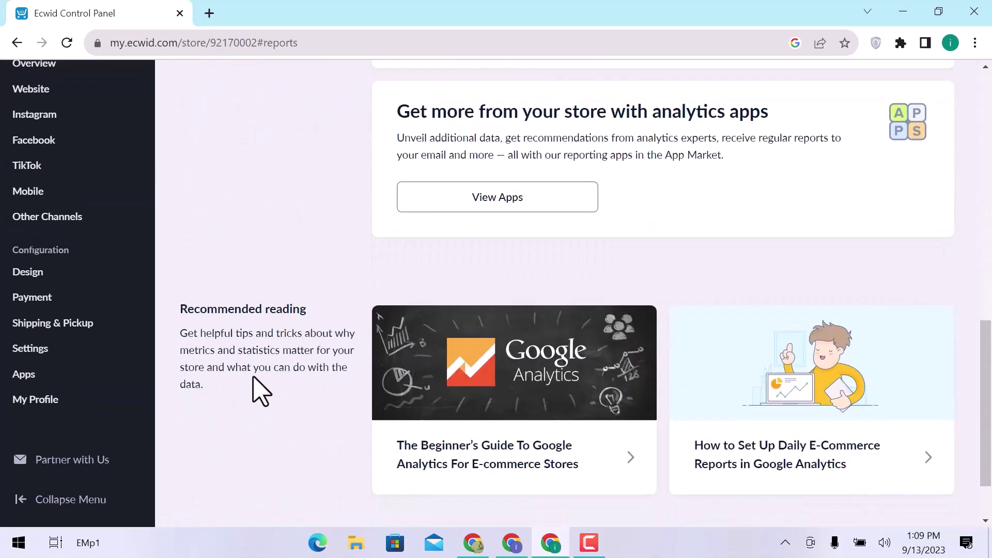
pyautogui.scroll(12, 261, 391)
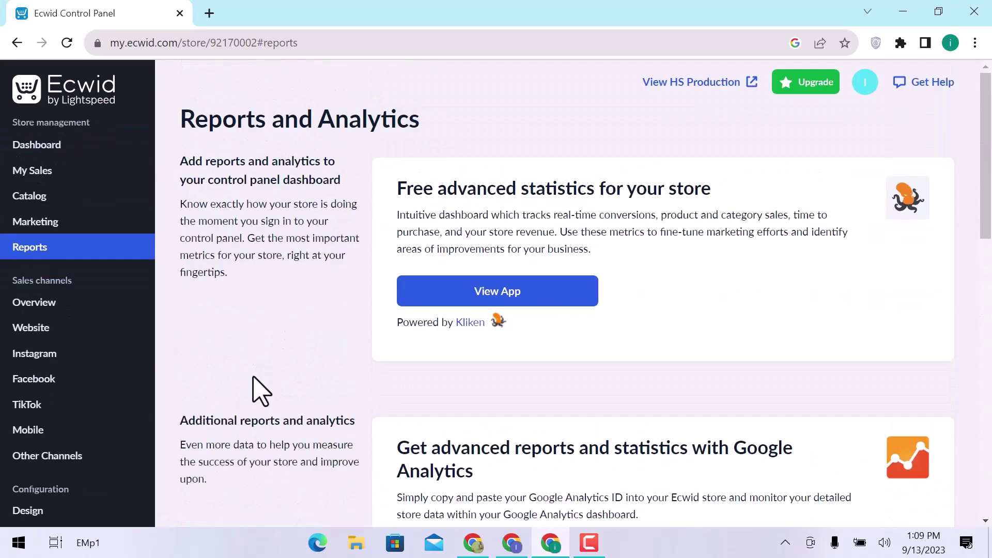
pyautogui.click(419, 303)
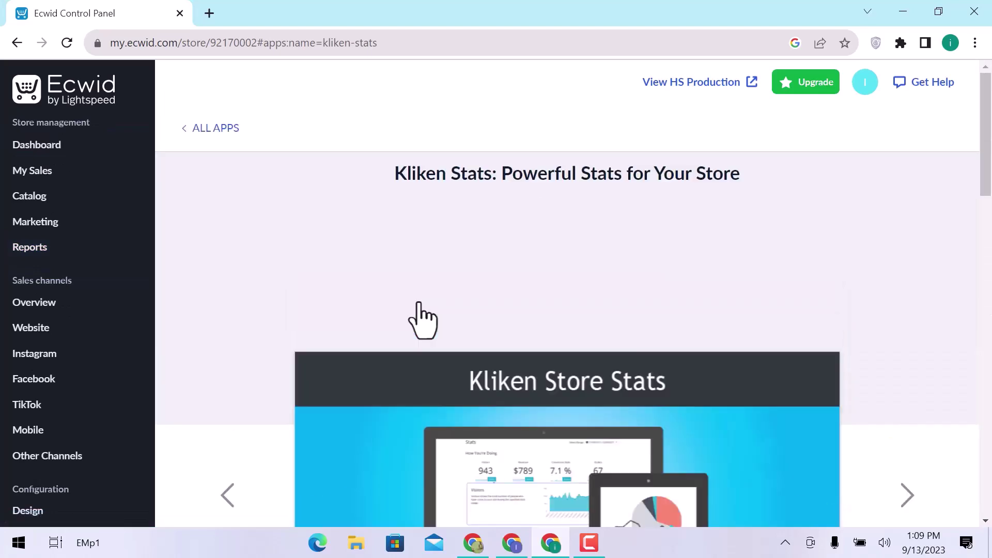
# Install Kliken Stats, approve its permissions, and review the new Stats page.
pyautogui.click(576, 260)
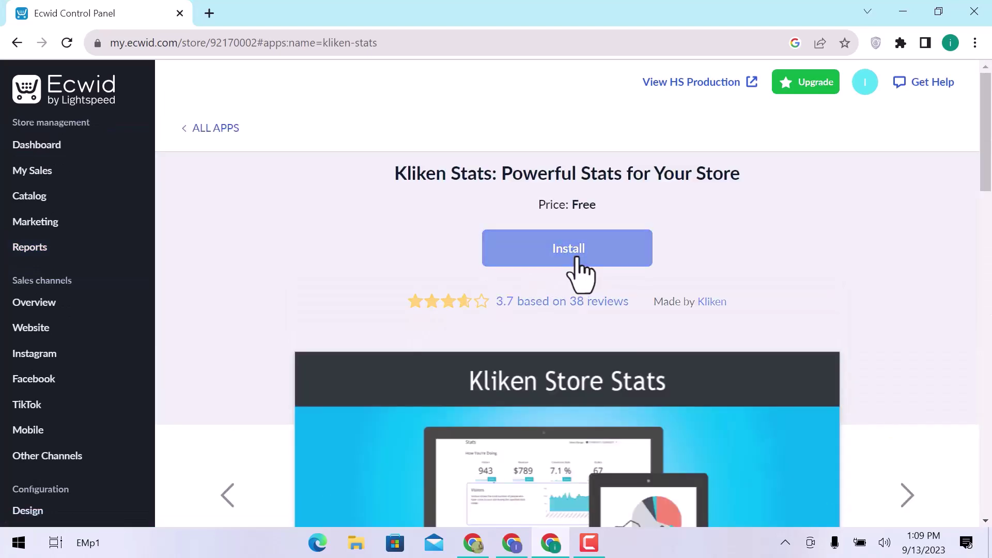
pyautogui.click(636, 354)
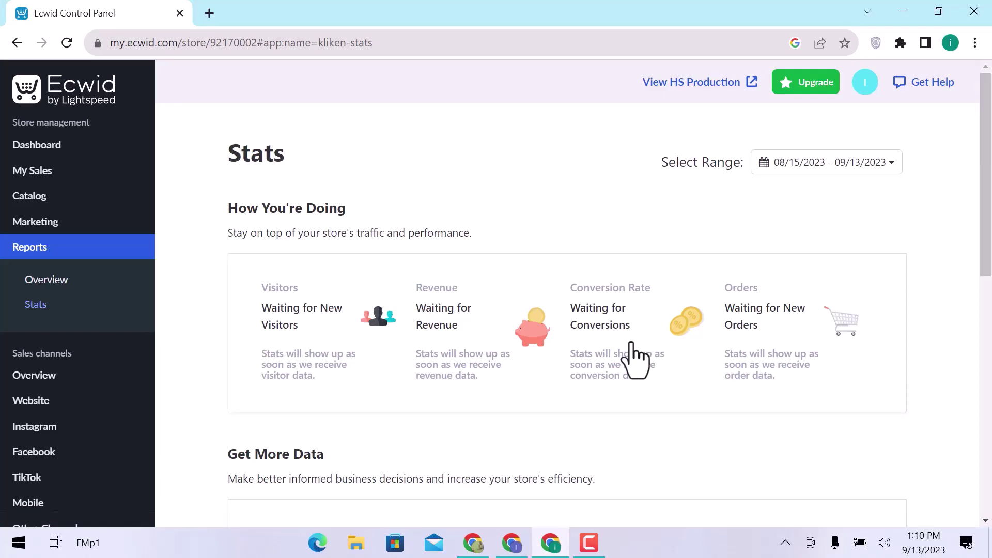
pyautogui.scroll(-7, 627, 350)
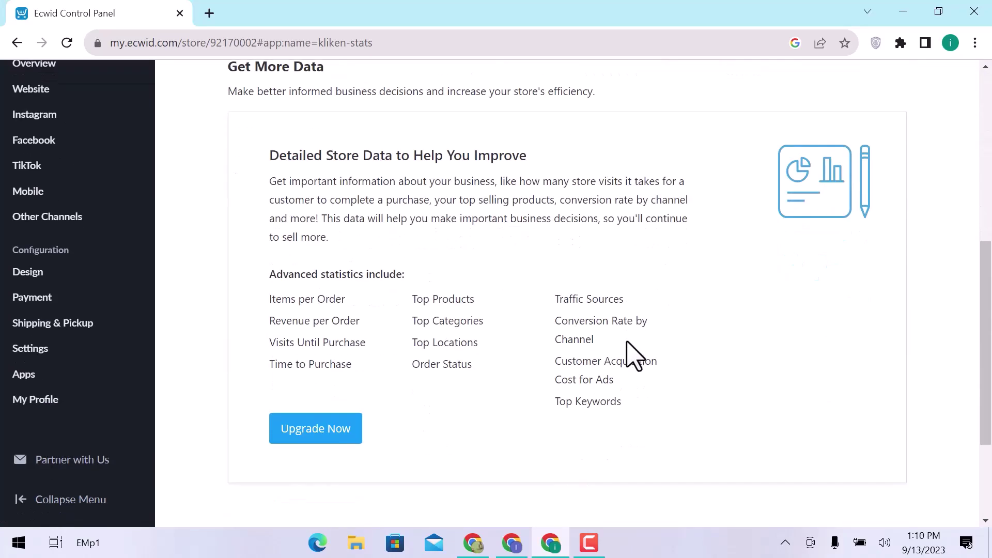
pyautogui.scroll(-3, 632, 355)
pyautogui.scroll(10, 631, 354)
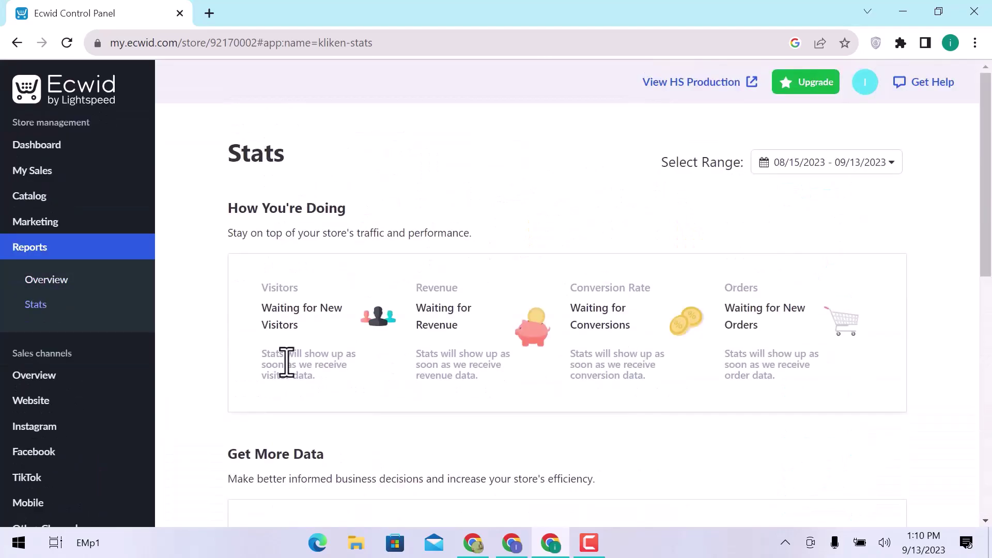
# Open the Sell Everywhere sales channels overview and browse down to the Instant Site card.
pyautogui.click(49, 378)
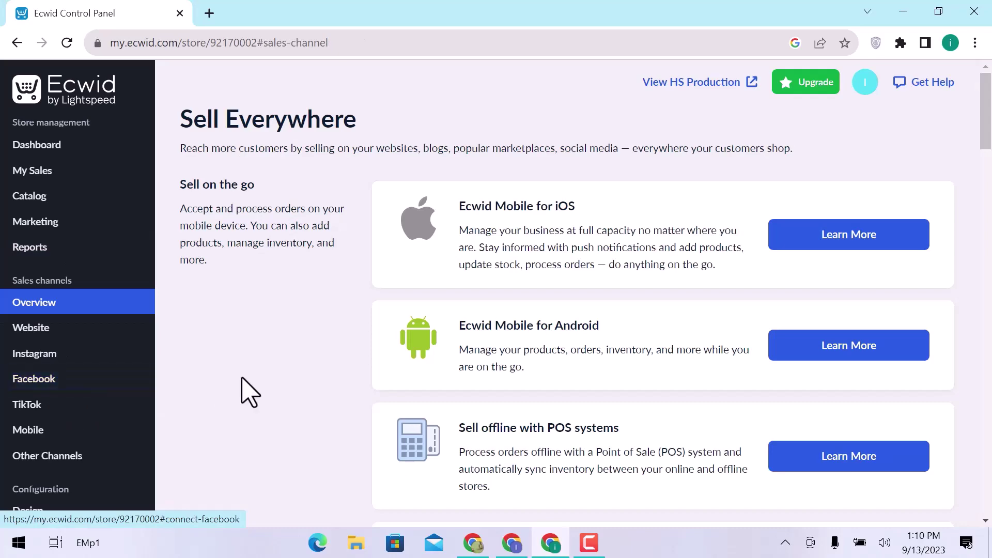
pyautogui.scroll(-8, 244, 383)
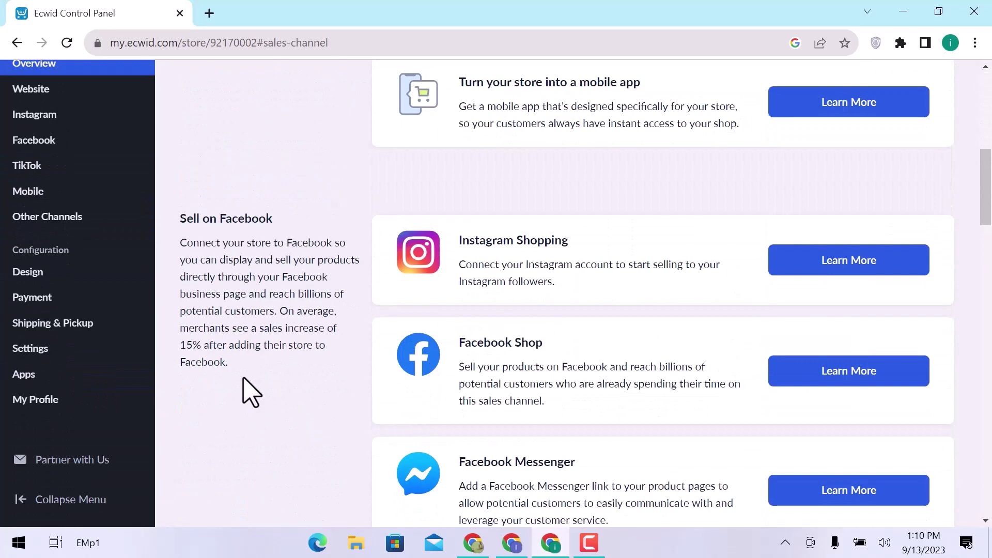
pyautogui.scroll(-8, 251, 393)
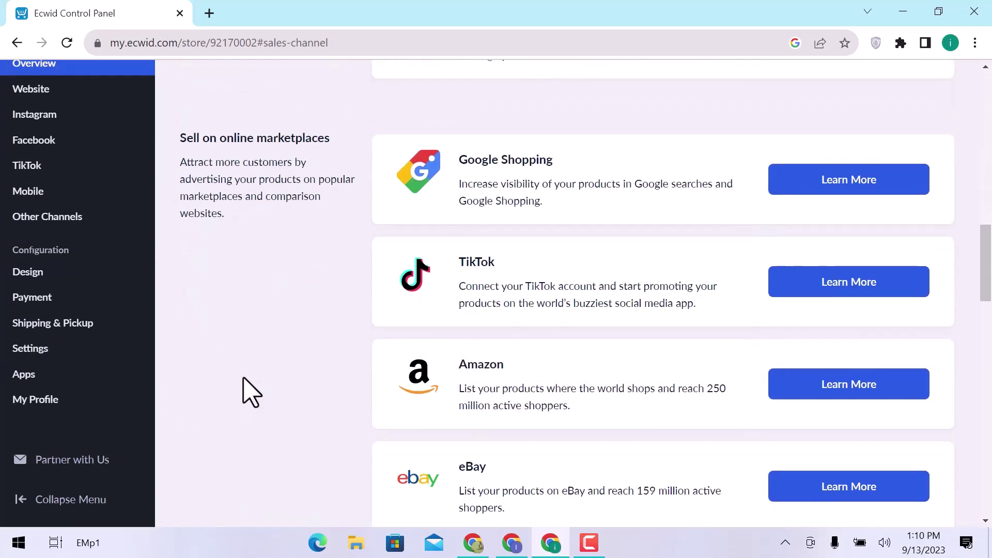
pyautogui.scroll(-8, 250, 393)
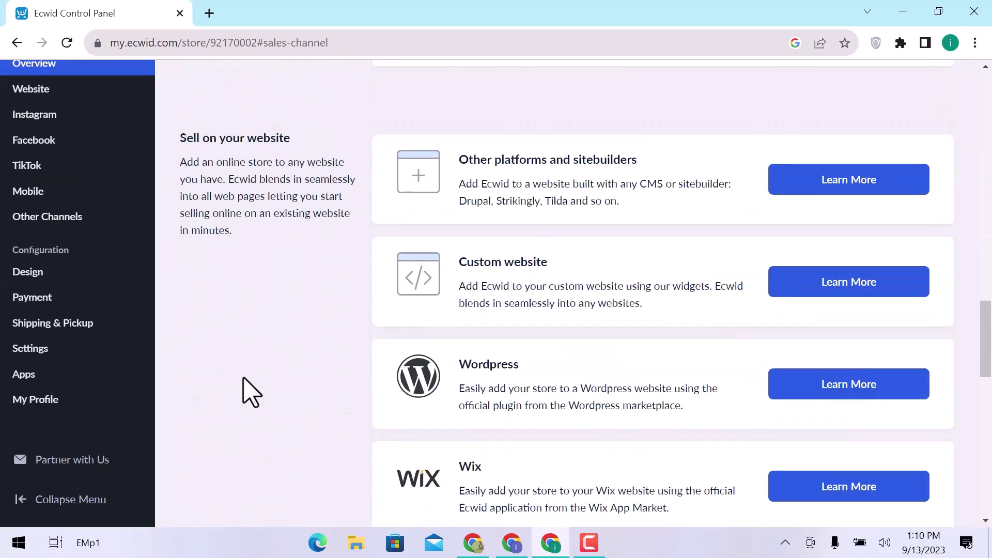
pyautogui.scroll(-10, 251, 393)
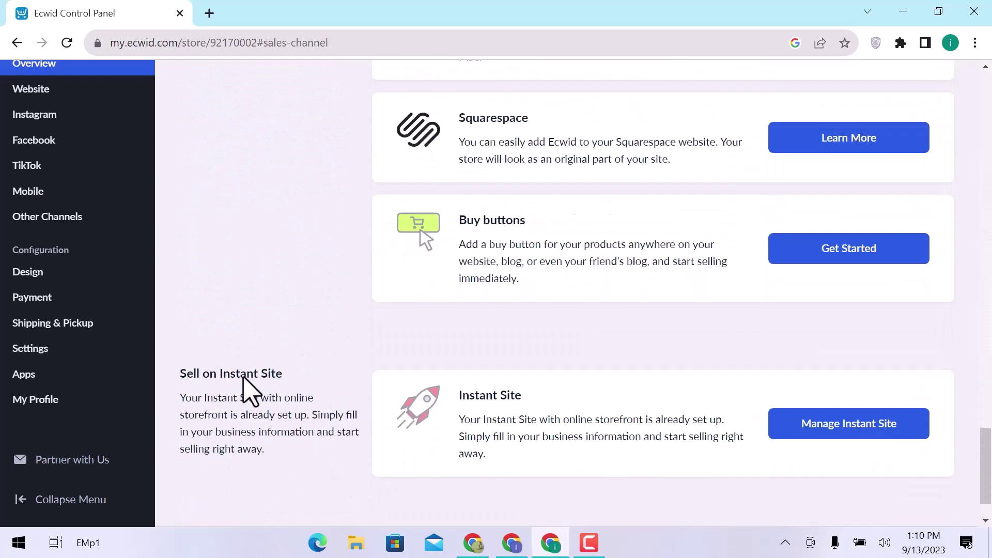
pyautogui.scroll(3, 250, 393)
pyautogui.moveTo(83, 373)
pyautogui.scroll(-2, 81, 368)
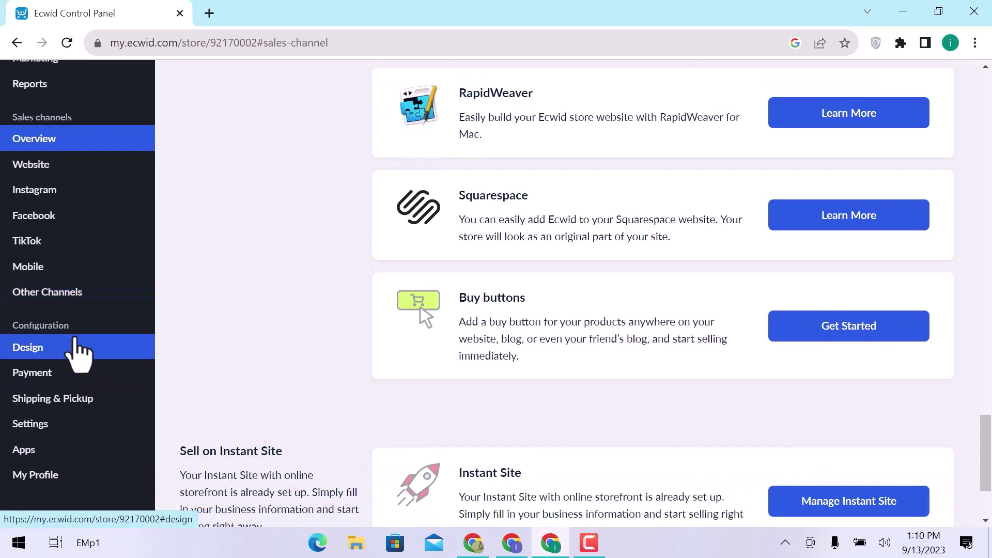
# Open Configuration > Design and review image size, layout, product page and navigation settings.
pyautogui.click(79, 352)
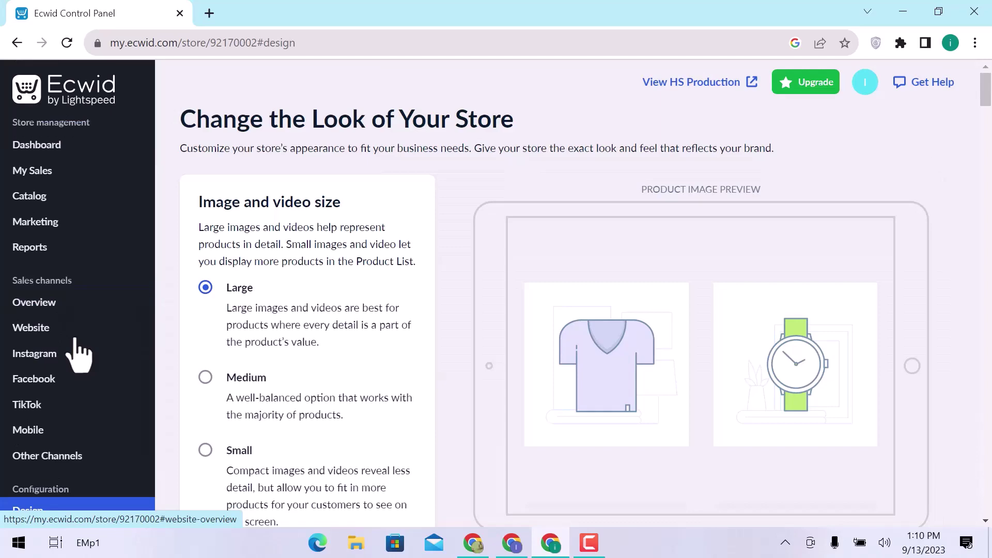
pyautogui.scroll(-5, 434, 366)
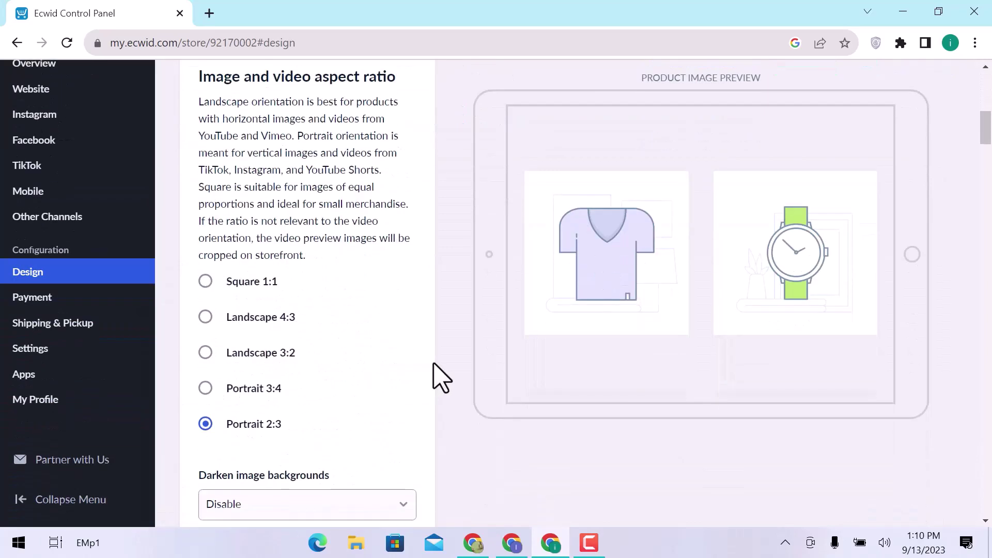
pyautogui.scroll(-7, 434, 366)
pyautogui.scroll(-15, 434, 365)
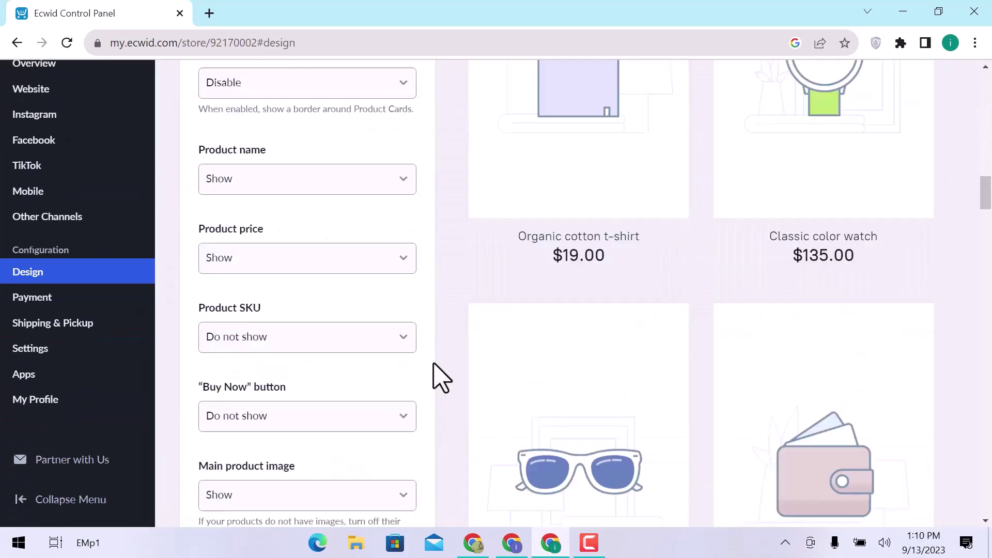
pyautogui.scroll(-10, 441, 378)
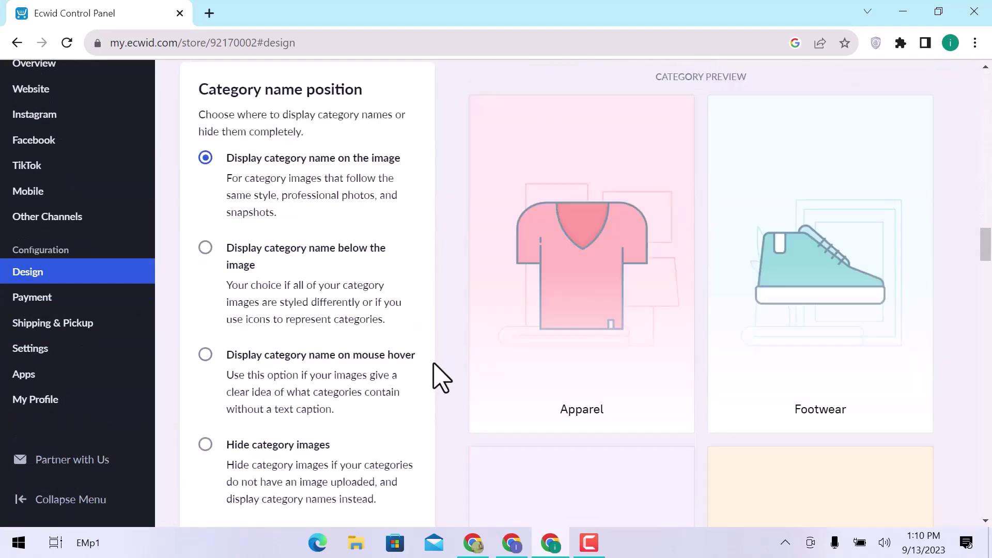
pyautogui.scroll(-12, 441, 377)
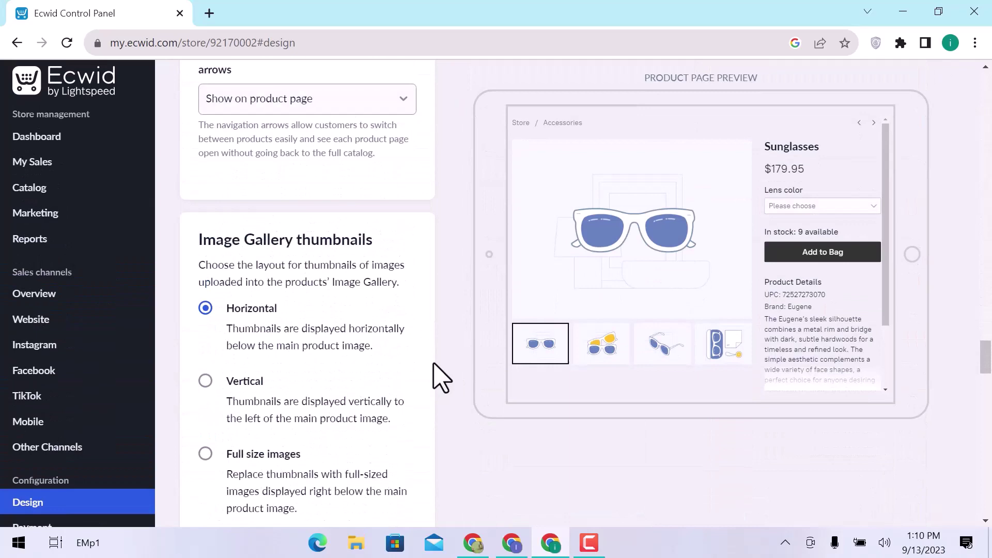
pyautogui.scroll(-8, 441, 378)
pyautogui.scroll(-8, 440, 378)
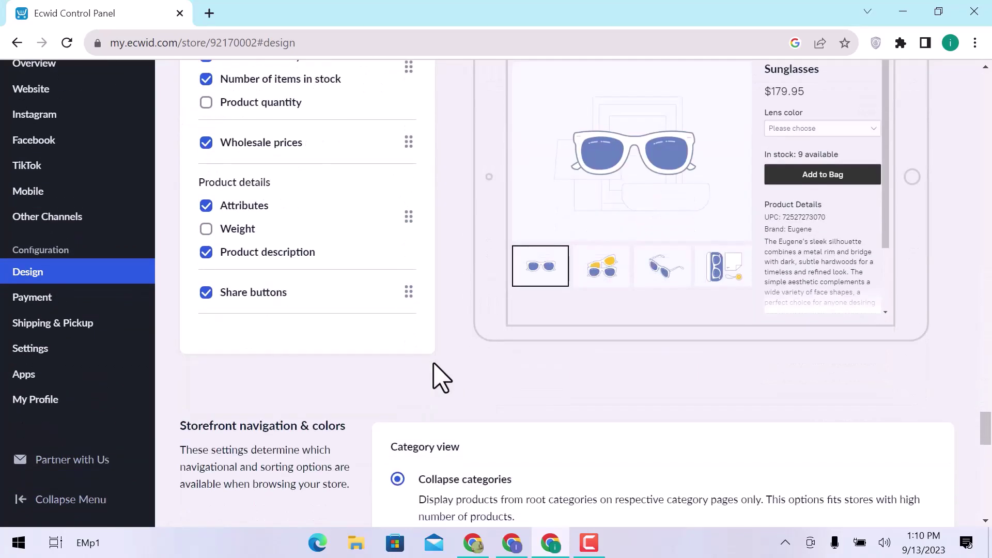
# Open Payment settings and review Pay by cash, Stripe, PayPal, Square and manual methods.
pyautogui.click(47, 299)
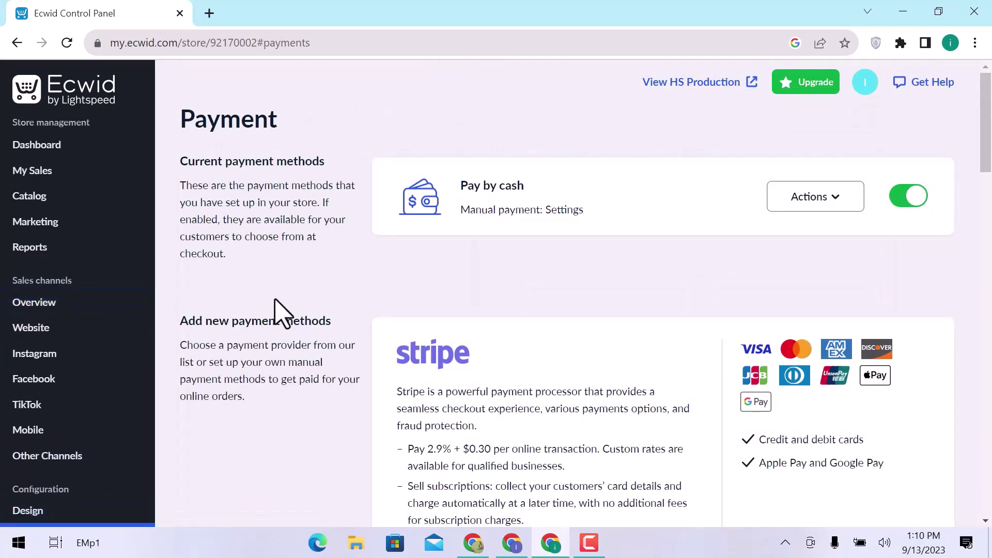
pyautogui.scroll(-5, 282, 313)
pyautogui.scroll(-5, 282, 312)
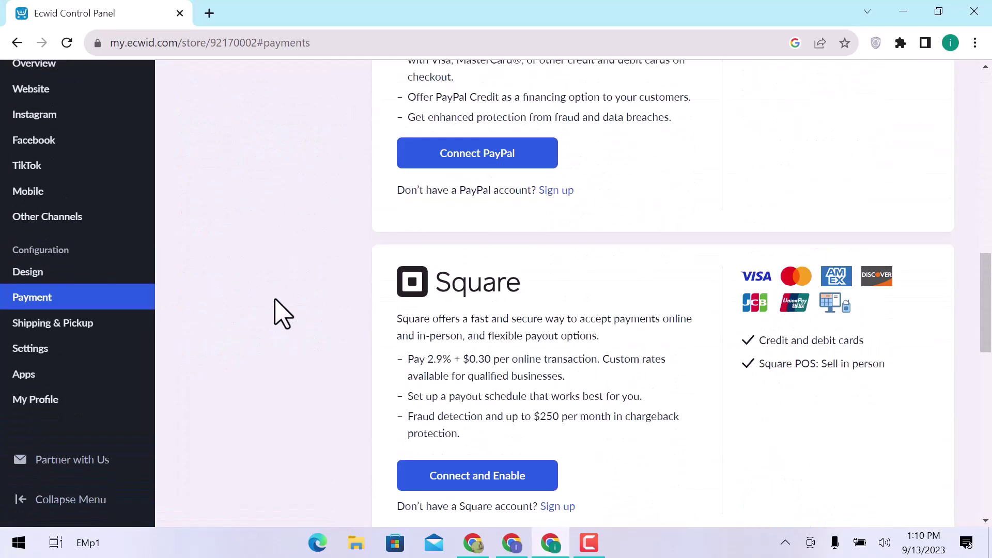
pyautogui.scroll(-8, 281, 313)
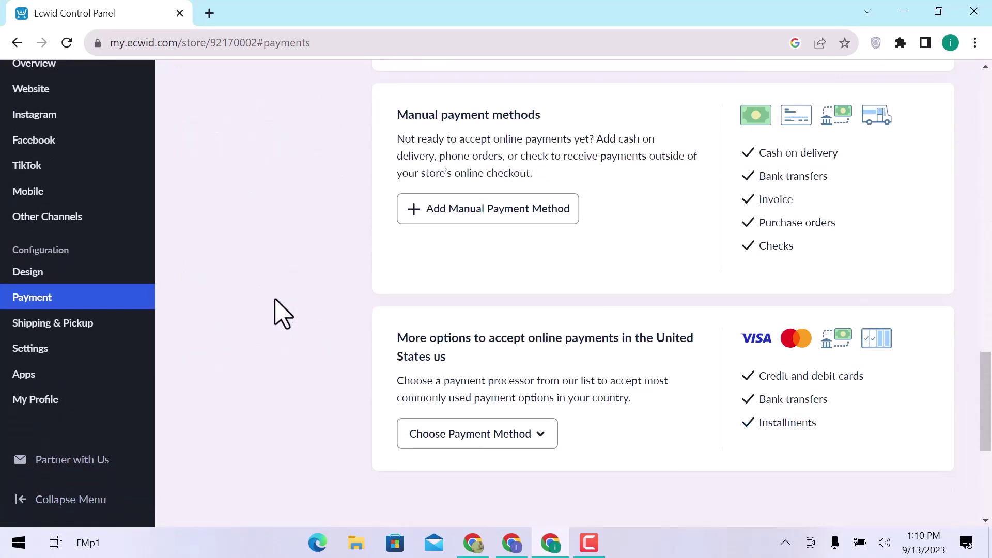
# Open Shipping & Pickup, start and cancel a new shipping method, then view Local Delivery and Self Pickup.
pyautogui.click(102, 332)
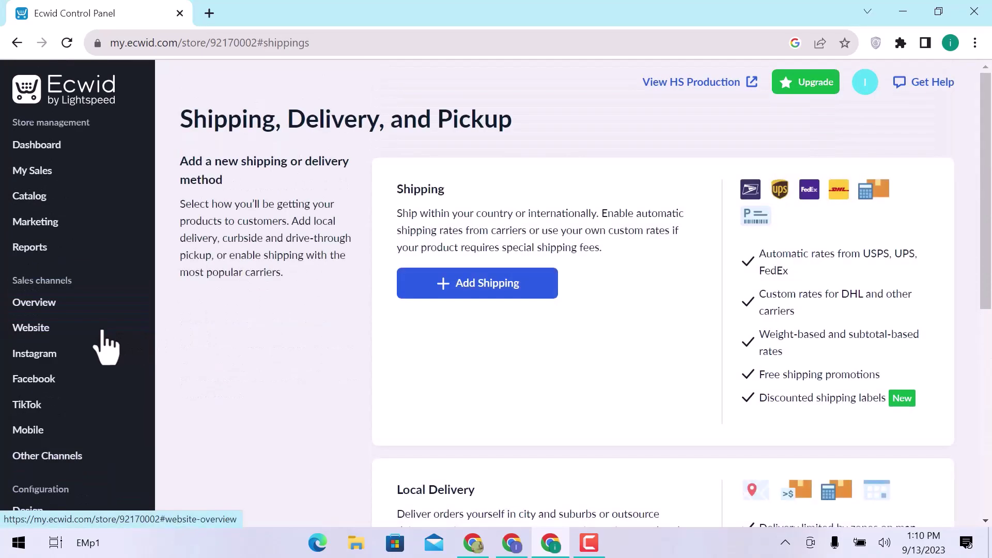
pyautogui.click(489, 287)
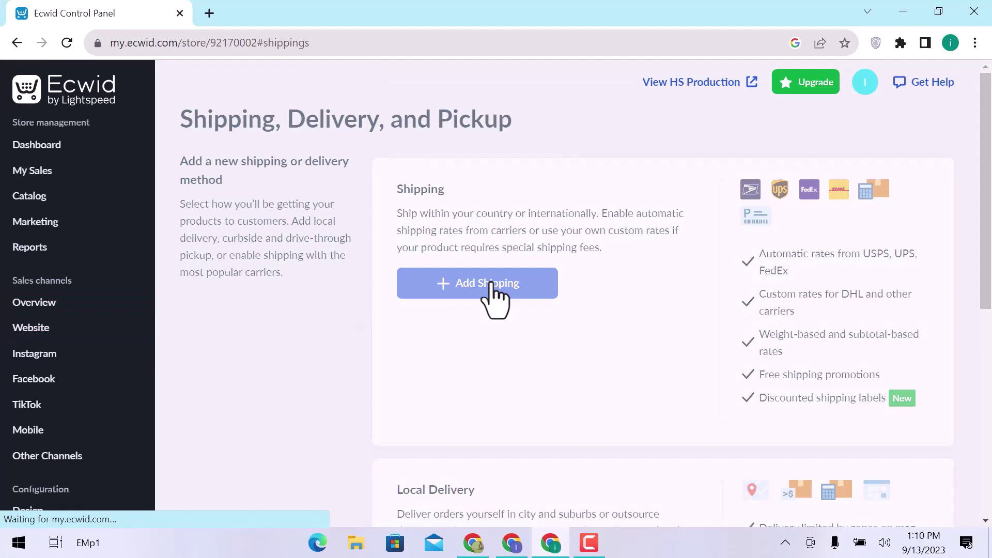
pyautogui.scroll(-10, 495, 300)
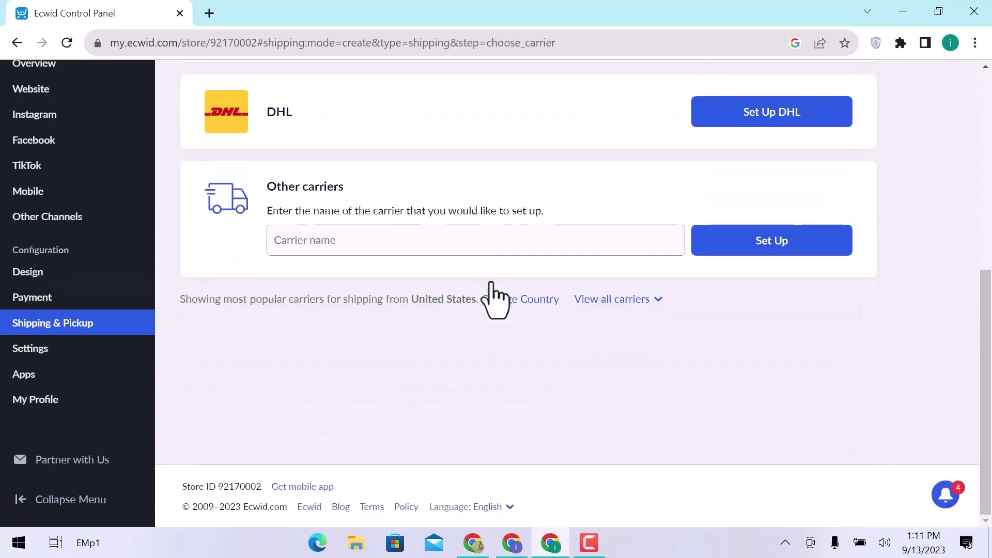
pyautogui.scroll(10, 495, 299)
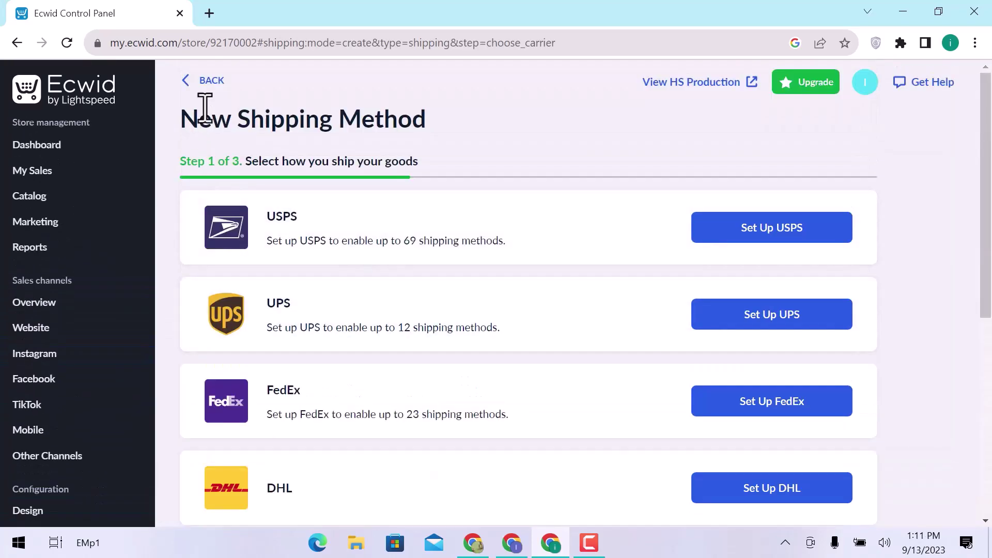
pyautogui.click(212, 82)
pyautogui.scroll(-8, 279, 362)
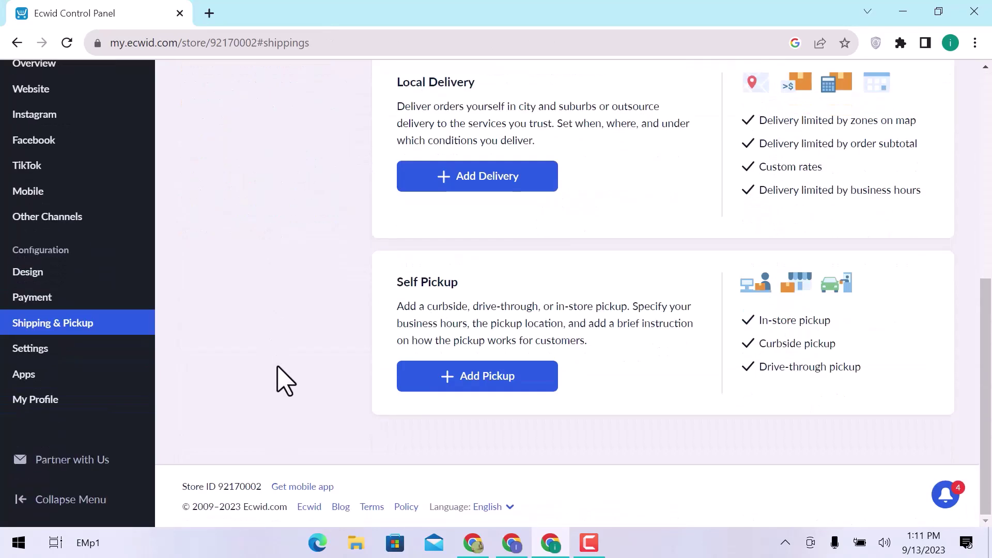
pyautogui.scroll(1, 285, 382)
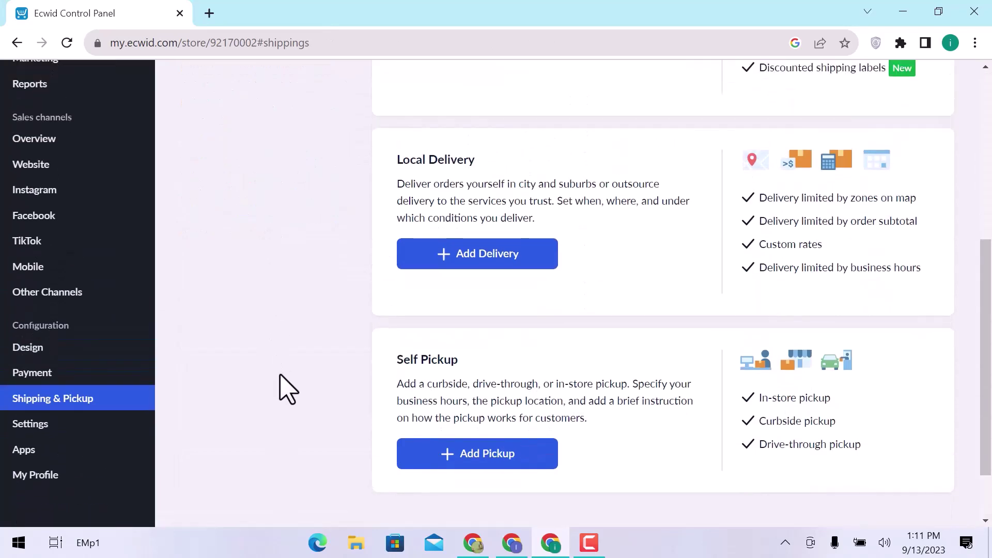
# From Website > Overview, launch the Instant Site editor and browse the template list.
pyautogui.click(88, 174)
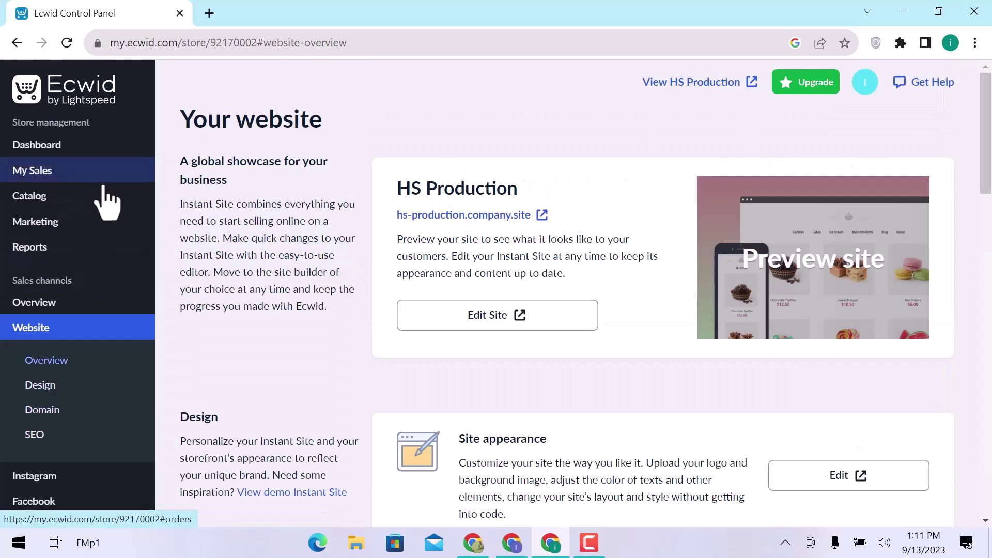
pyautogui.click(459, 317)
pyautogui.scroll(-5, 497, 342)
pyautogui.scroll(-15, 497, 342)
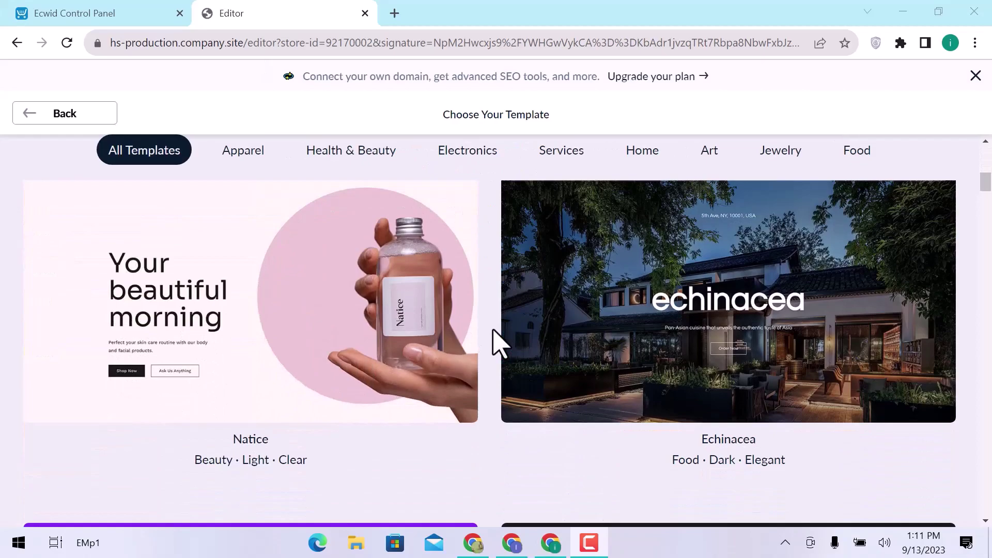
pyautogui.scroll(-10, 497, 342)
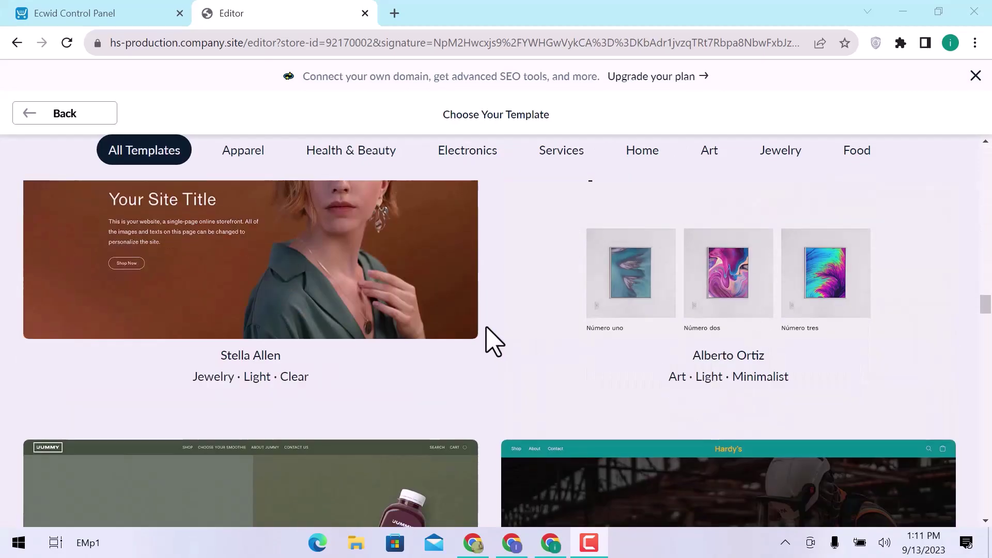
# Apply the Stella Allen template and look through its homepage sections.
pyautogui.moveTo(246, 254)
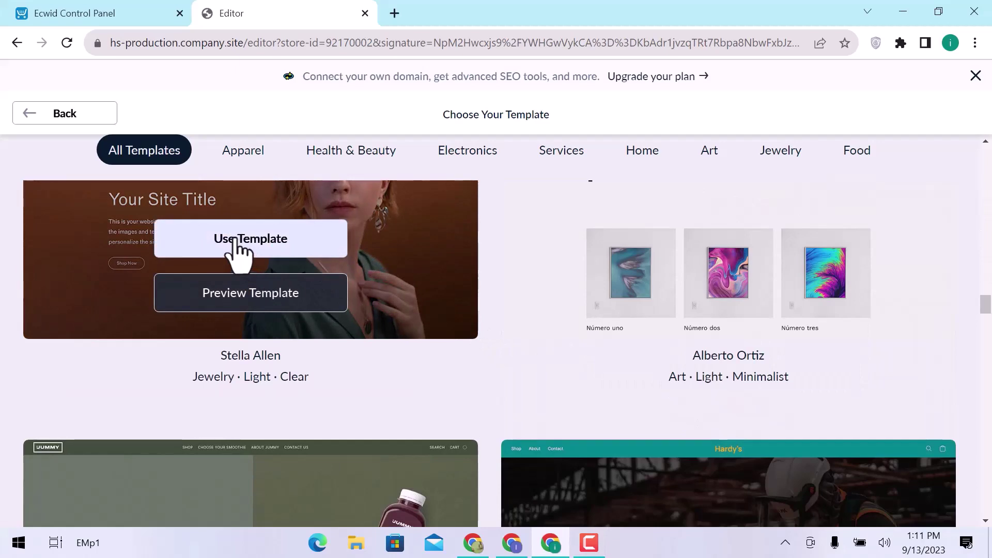
pyautogui.click(233, 239)
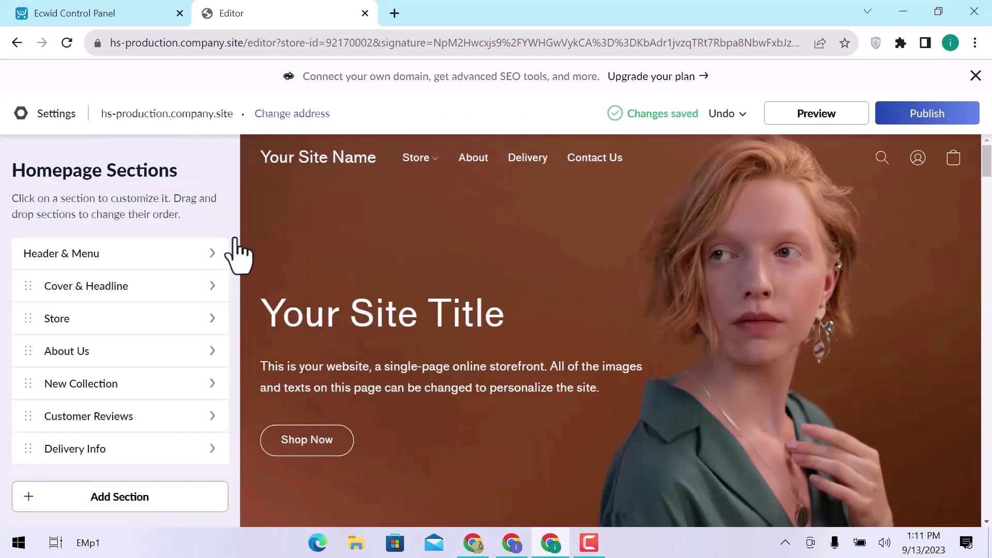
pyautogui.scroll(-5, 376, 302)
pyautogui.scroll(-10, 380, 309)
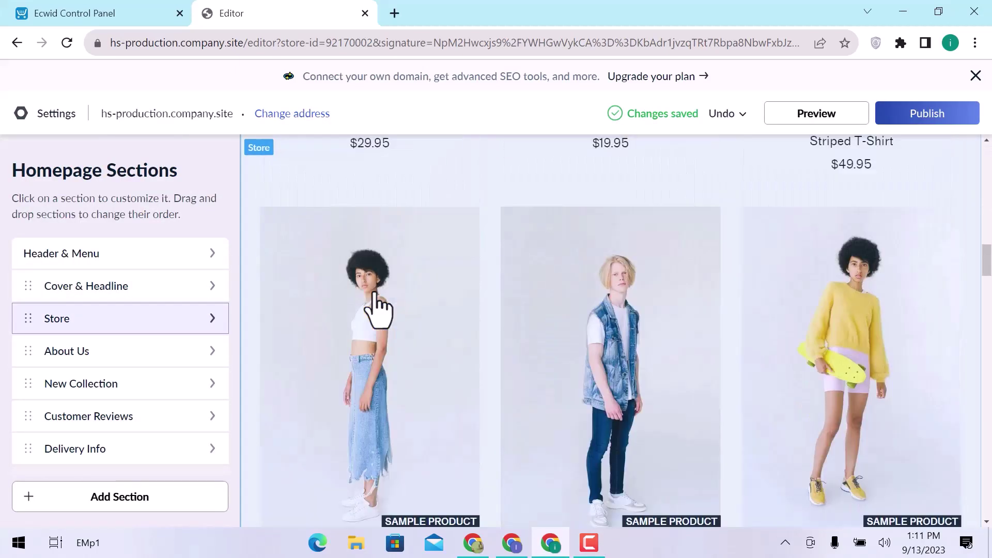
pyautogui.scroll(-3, 379, 310)
pyautogui.scroll(8, 377, 309)
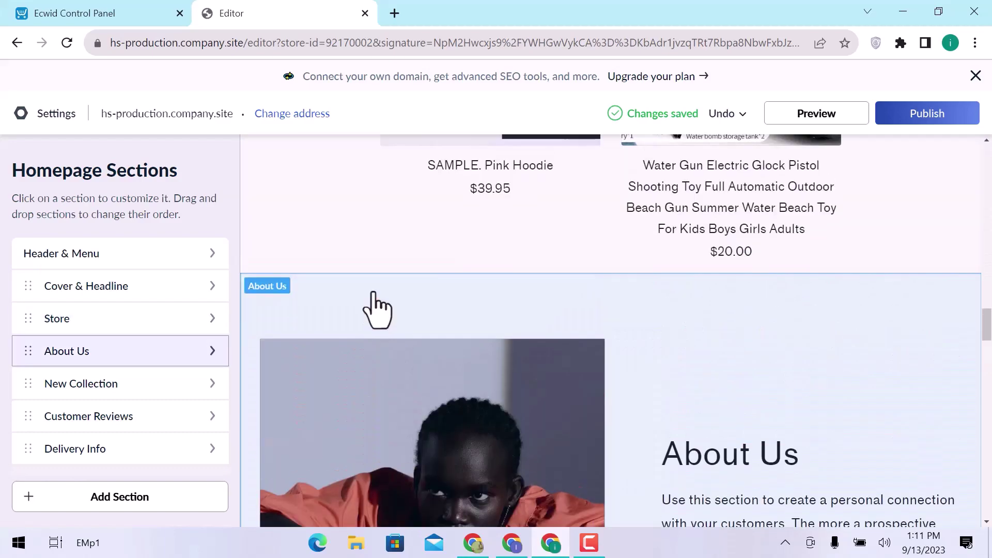
pyautogui.scroll(10, 377, 309)
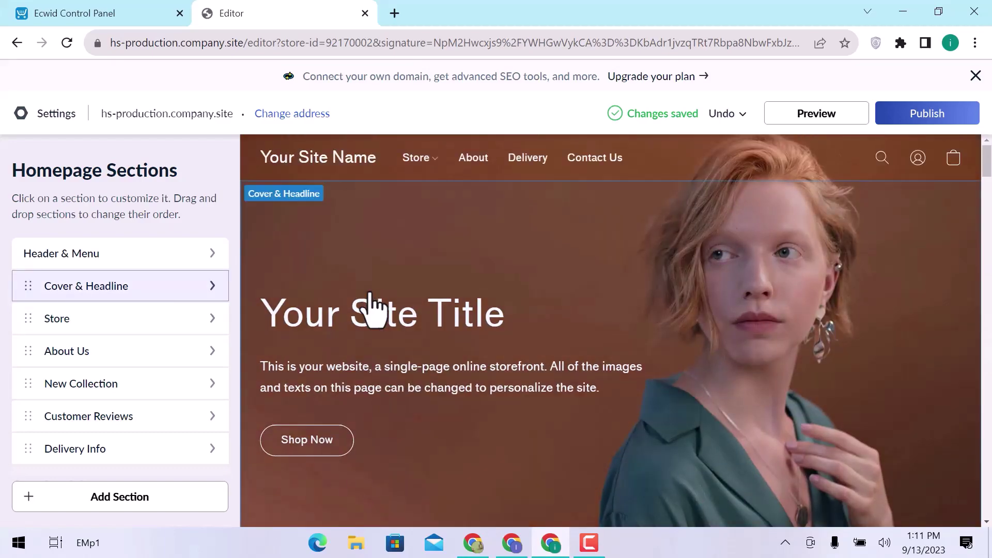
# Keep a text logo and change the site logo text to 'HS Production'.
pyautogui.click(214, 255)
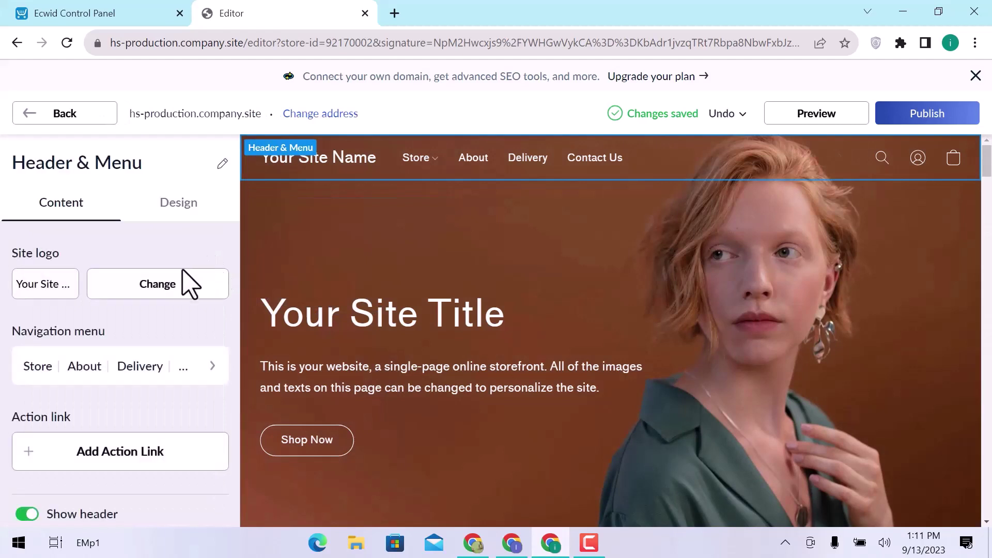
pyautogui.click(28, 284)
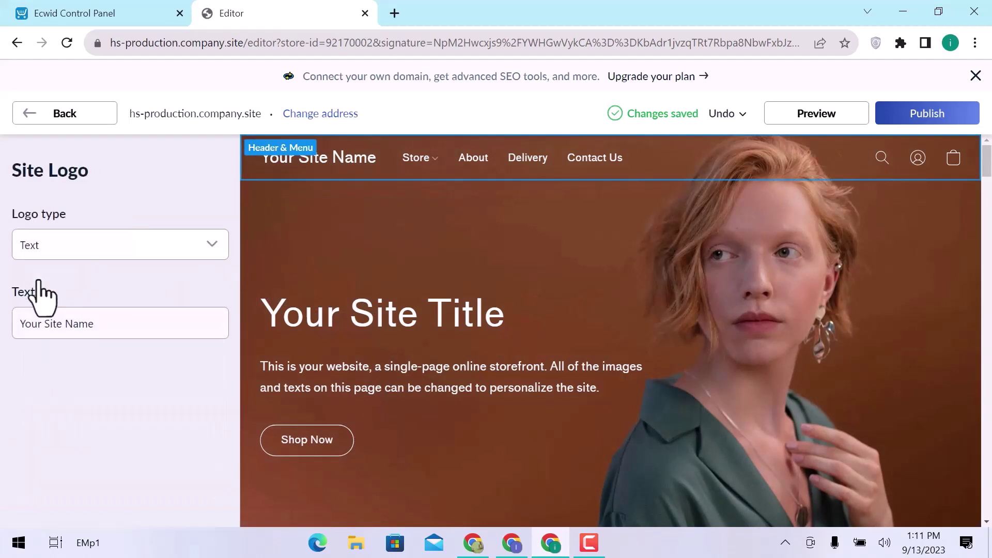
pyautogui.click(78, 251)
pyautogui.click(79, 250)
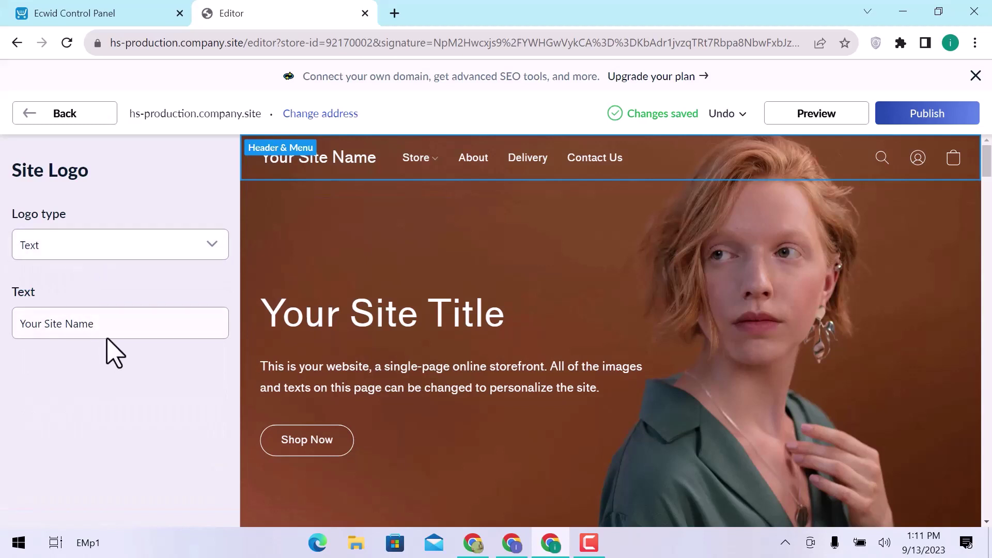
pyautogui.moveTo(103, 325); pyautogui.dragTo(5, 346)
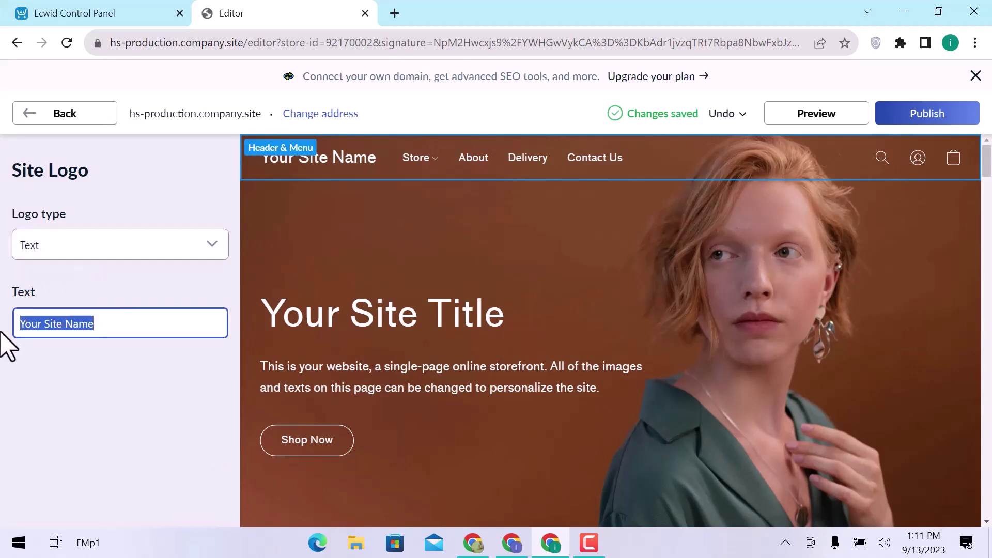
pyautogui.write('HS Production')
pyautogui.click(31, 114)
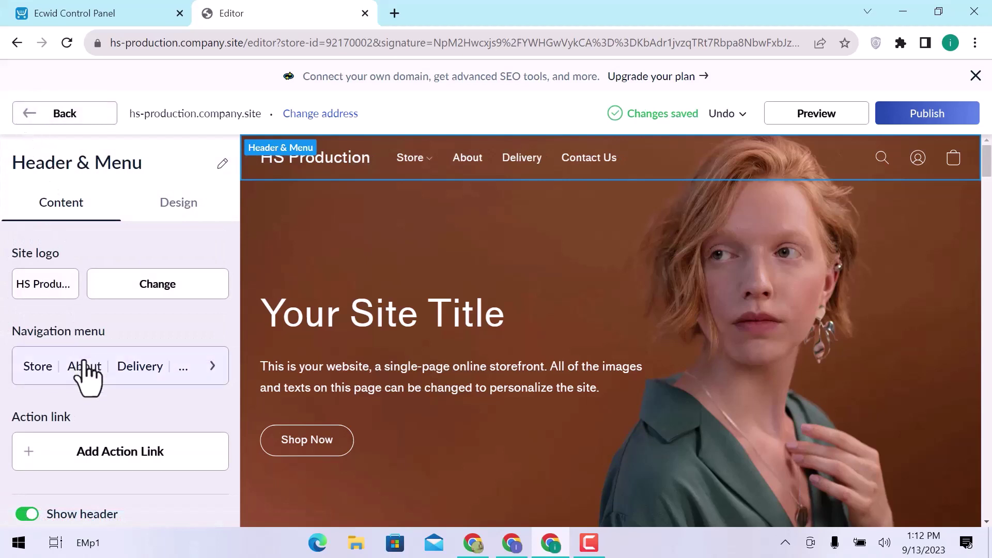
# Add a 'Blogs' navigation menu item with the Go to link click action.
pyautogui.click(213, 365)
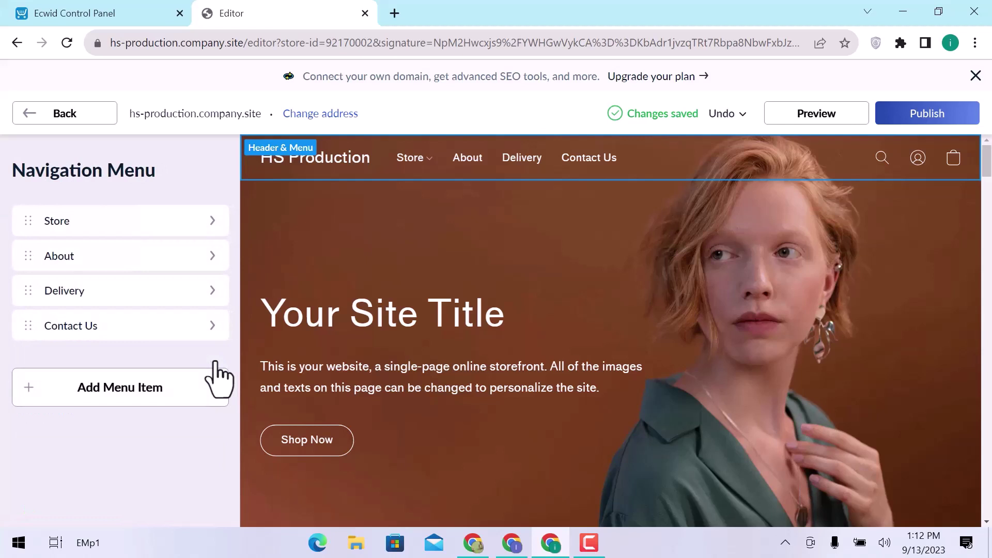
pyautogui.click(188, 397)
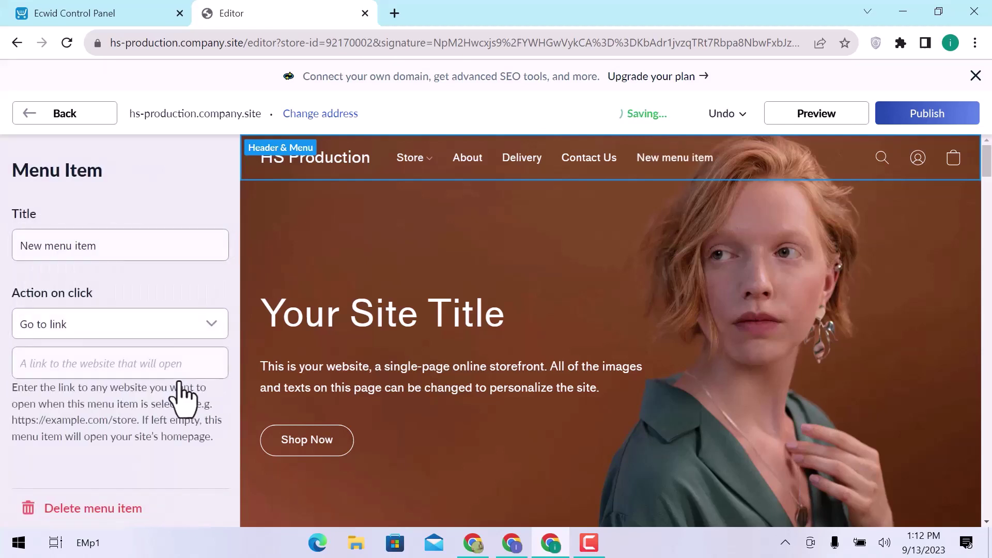
pyautogui.tripleClick(144, 241)
pyautogui.write('Blogs')
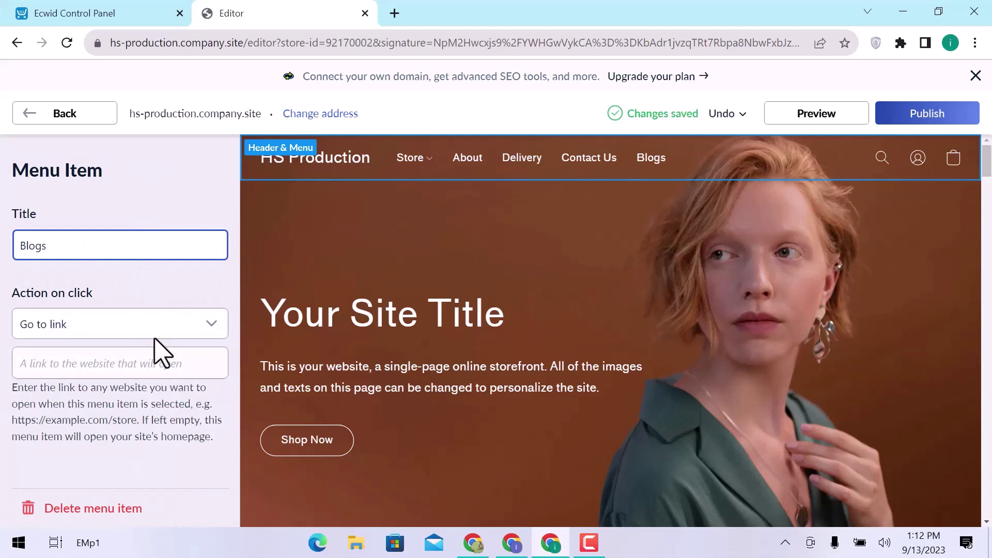
pyautogui.click(155, 331)
pyautogui.click(155, 330)
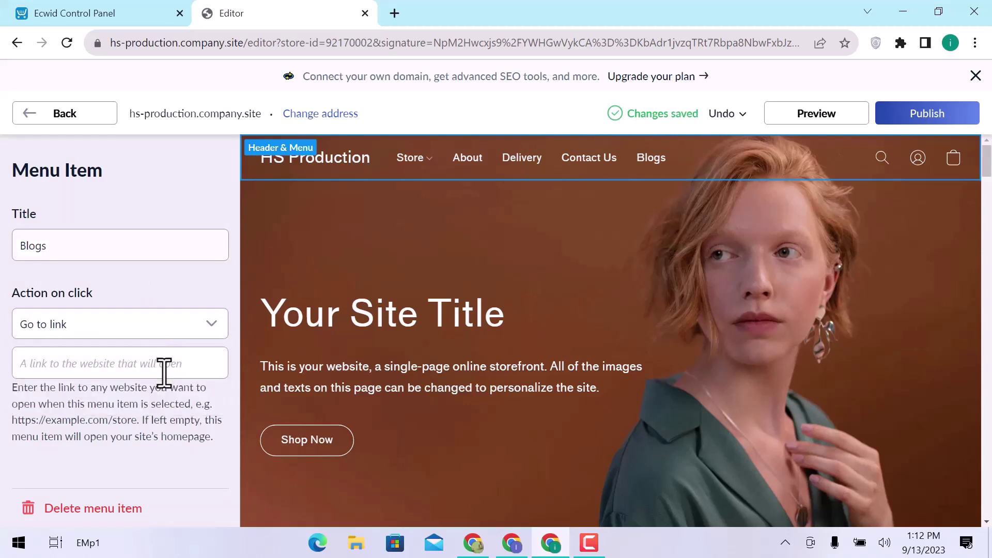
pyautogui.click(23, 118)
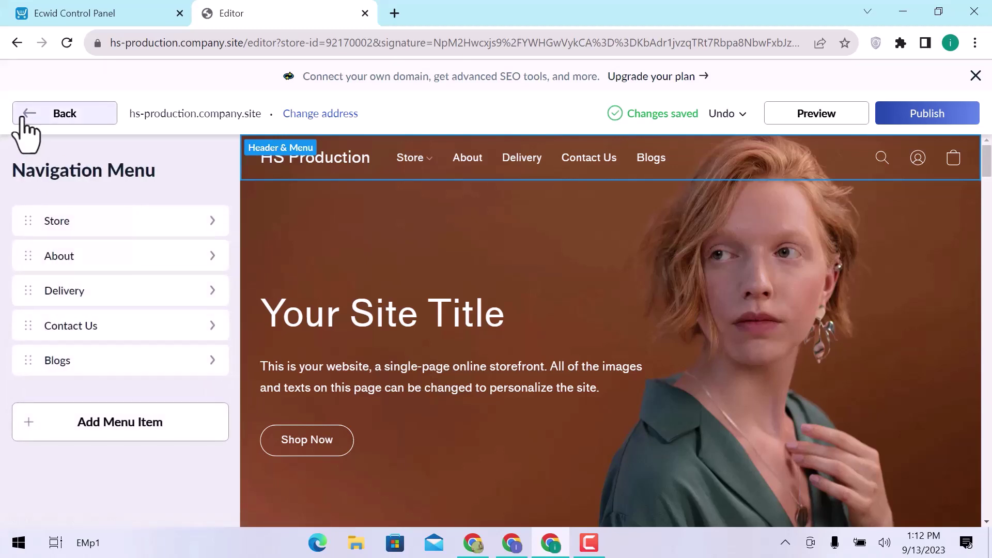
pyautogui.click(22, 119)
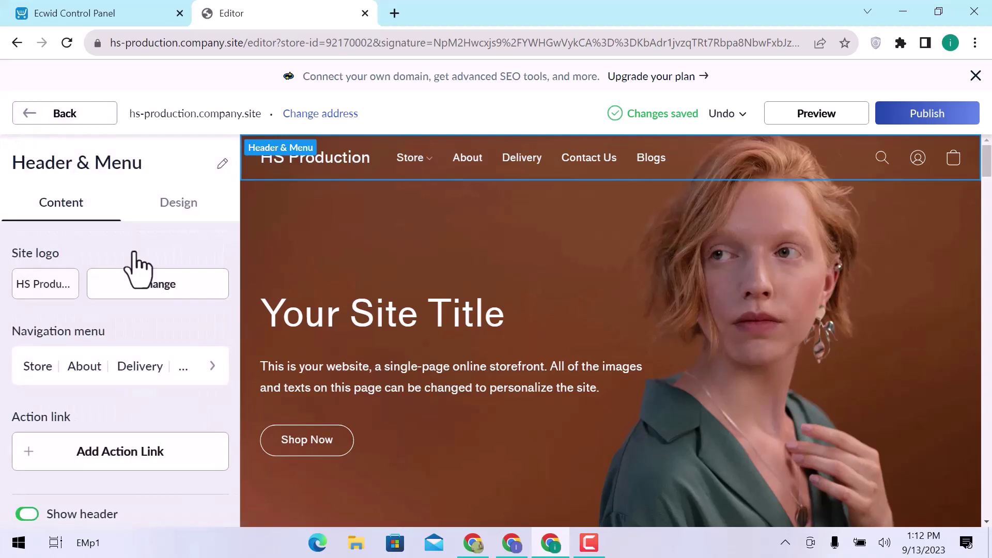
# Review the header's design and layout options.
pyautogui.click(176, 196)
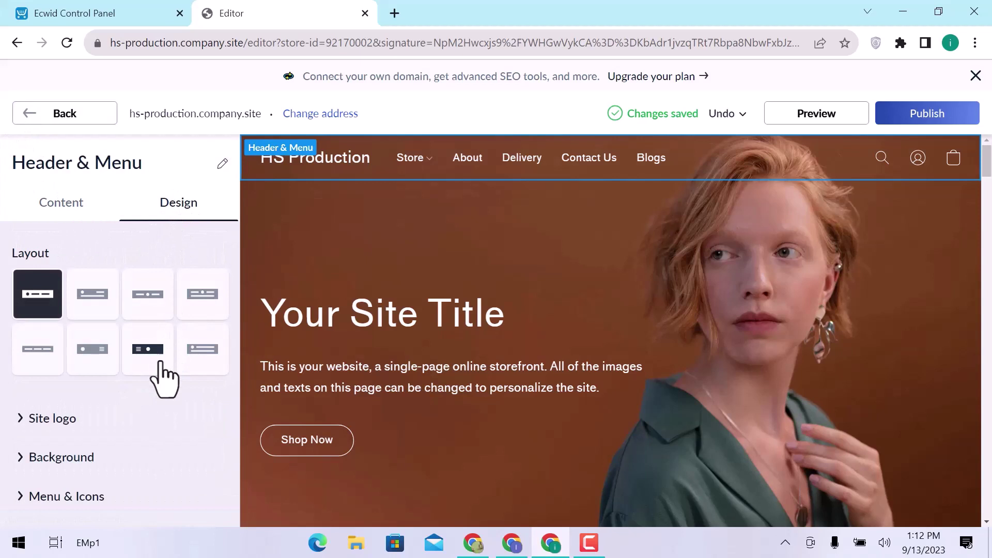
pyautogui.scroll(-1, 164, 391)
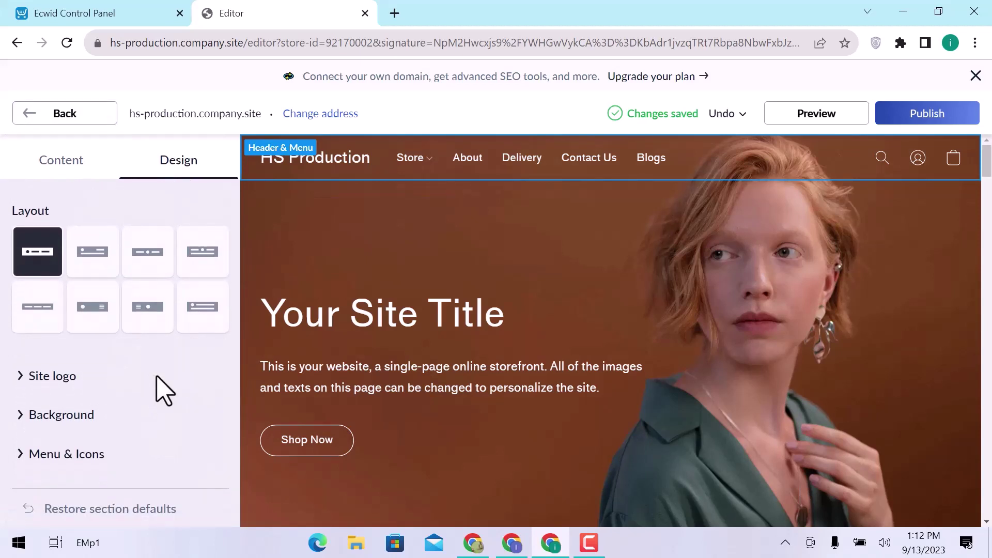
pyautogui.scroll(1, 165, 391)
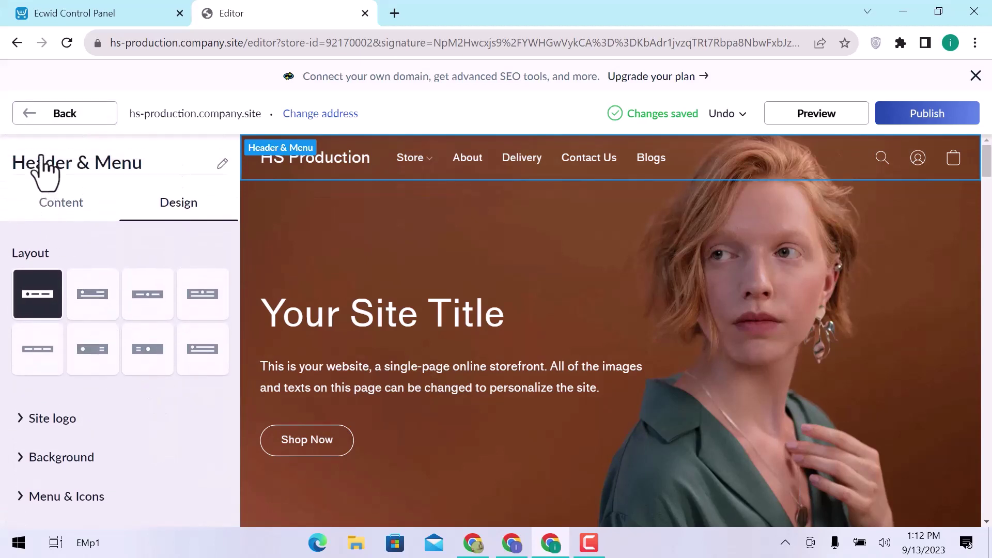
# Rename the Cover & Headline primary button from 'Shop Now' to 'Explore Now'.
pyautogui.click(35, 116)
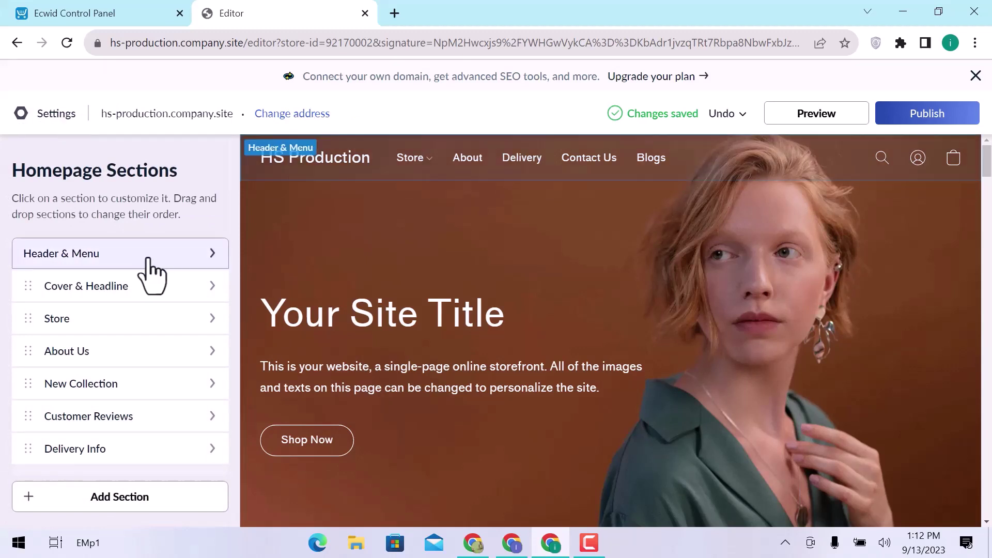
pyautogui.click(161, 288)
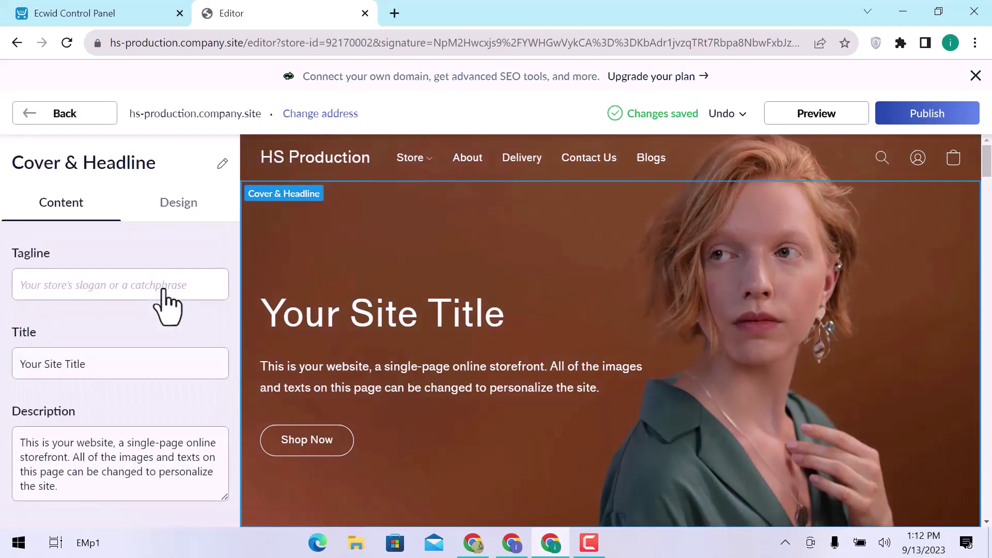
pyautogui.scroll(-3, 166, 308)
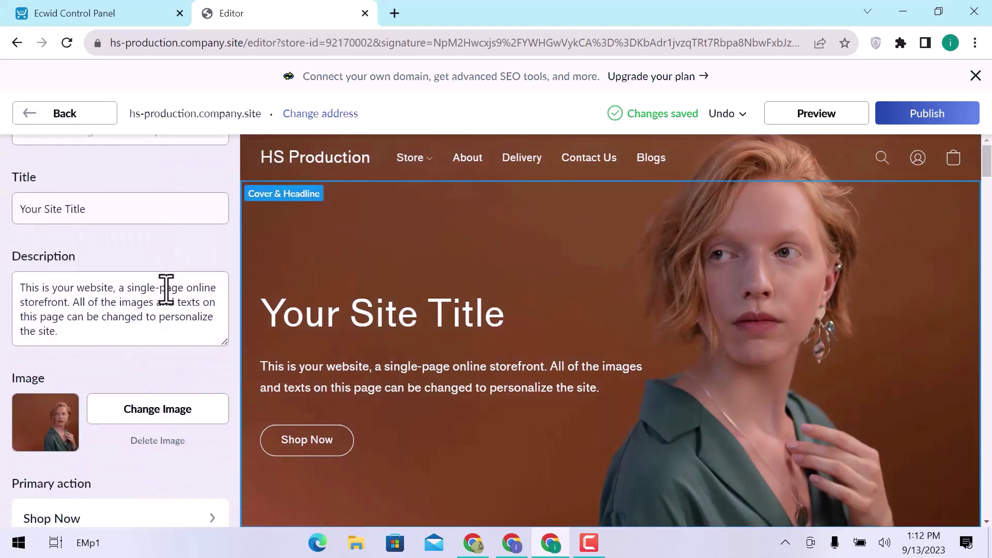
pyautogui.click(166, 288)
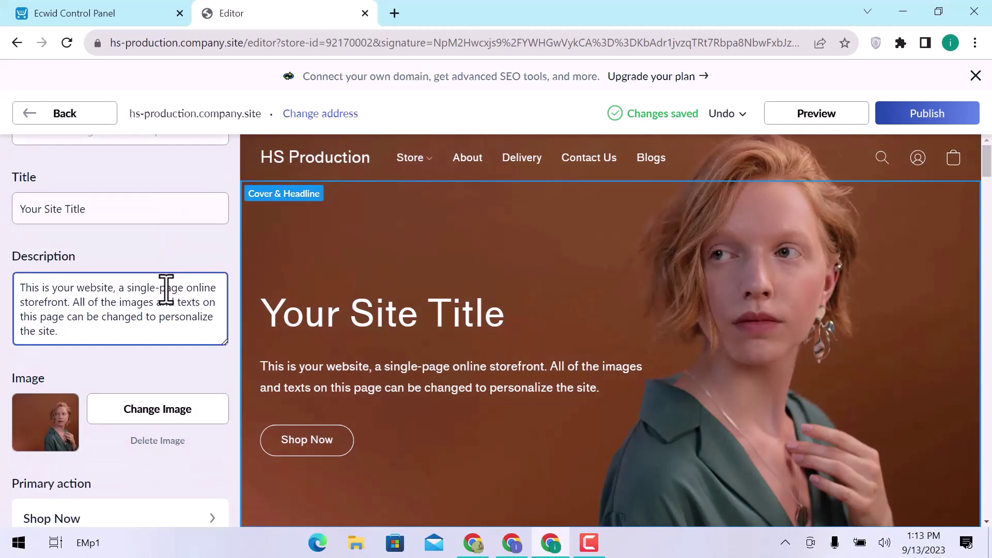
pyautogui.scroll(-3, 166, 288)
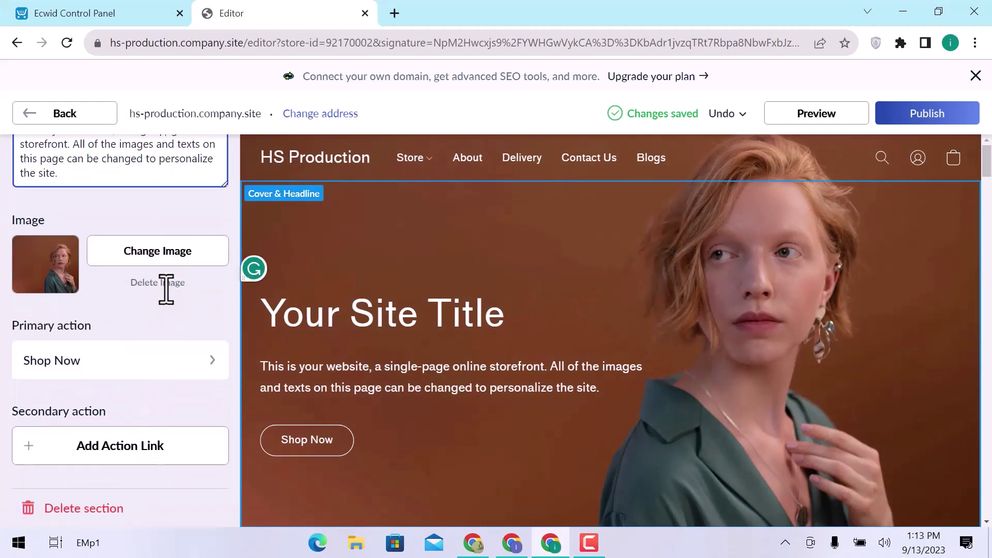
pyautogui.click(123, 357)
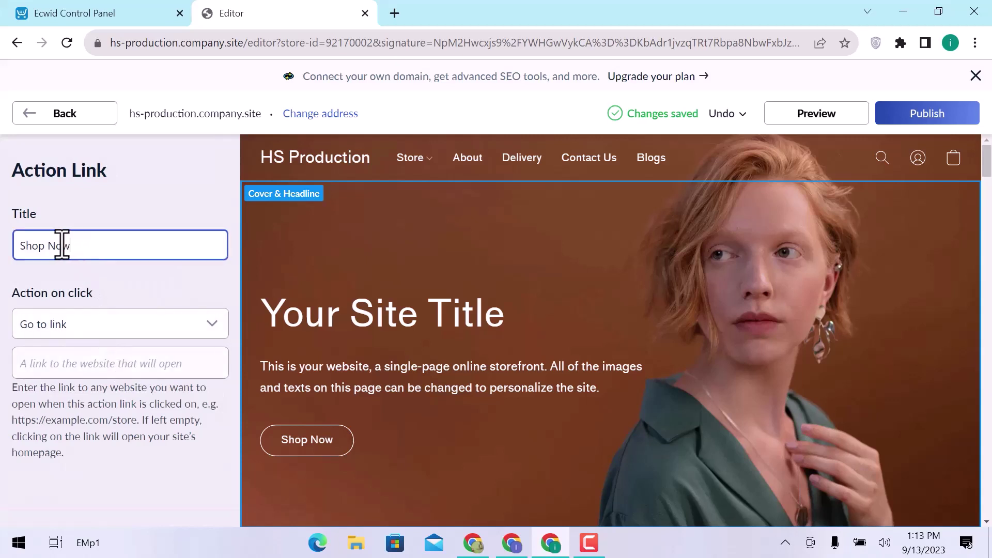
pyautogui.write('Explore')
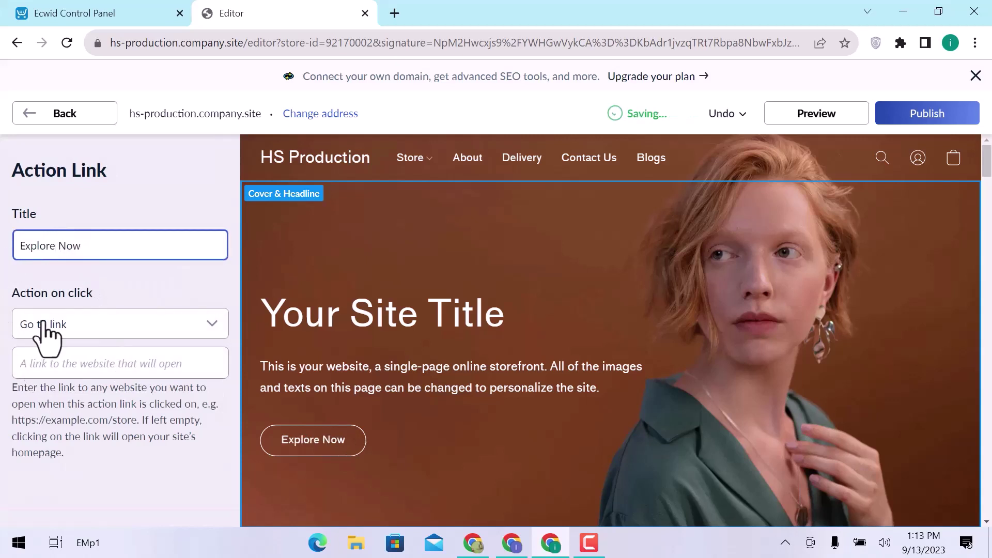
pyautogui.click(12, 112)
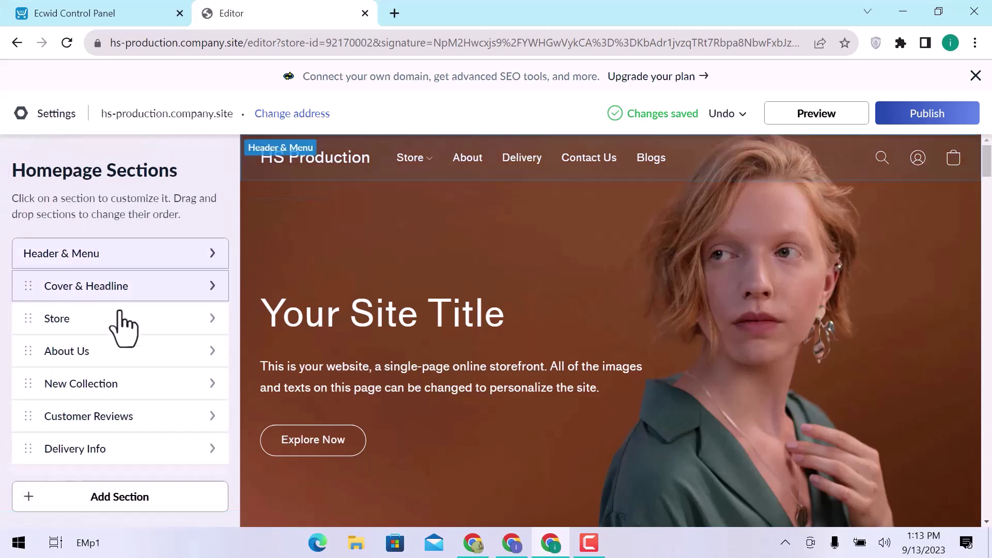
# Open the Store section's Manage Products list, browse the products, then close that tab.
pyautogui.click(128, 326)
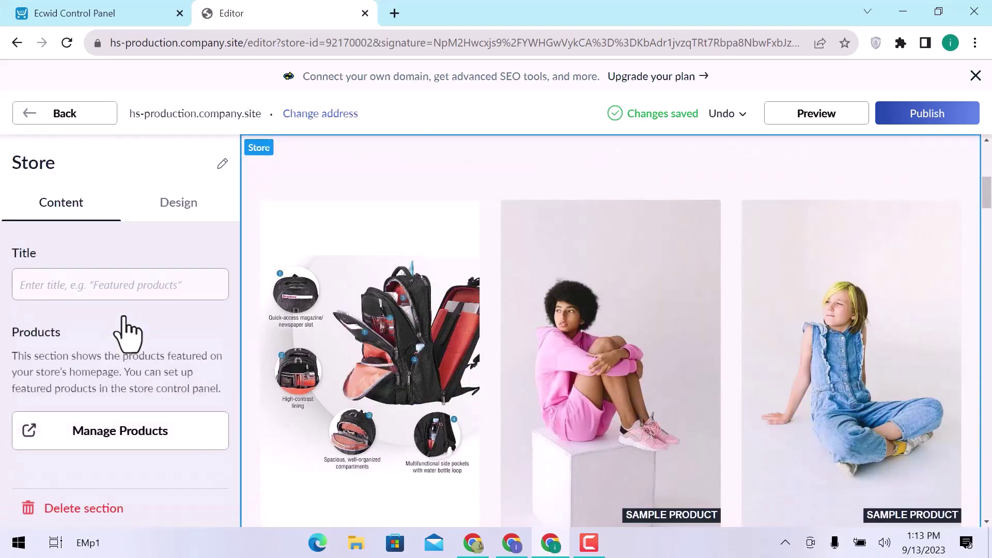
pyautogui.click(137, 434)
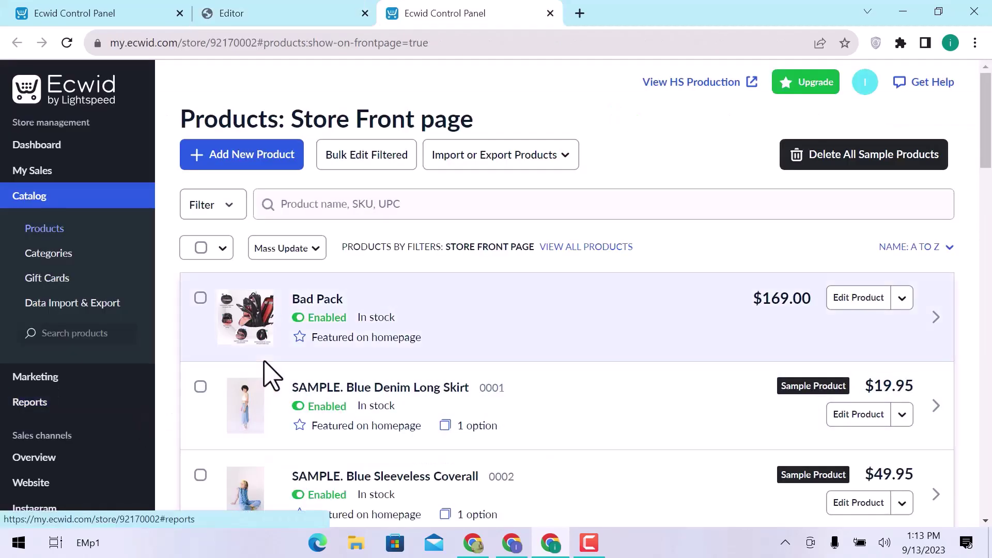
pyautogui.scroll(-8, 266, 371)
pyautogui.scroll(-13, 267, 371)
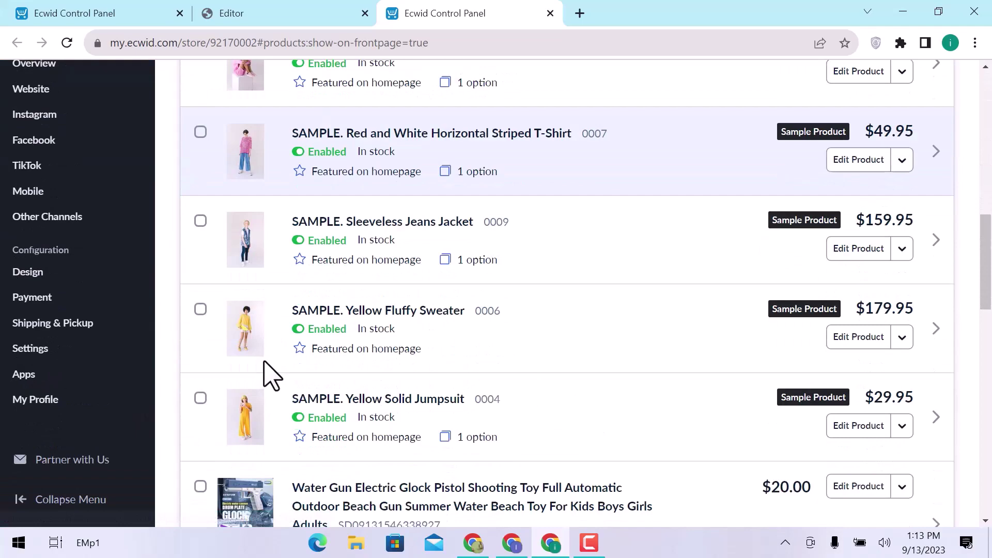
pyautogui.scroll(9, 266, 375)
pyautogui.scroll(10, 266, 373)
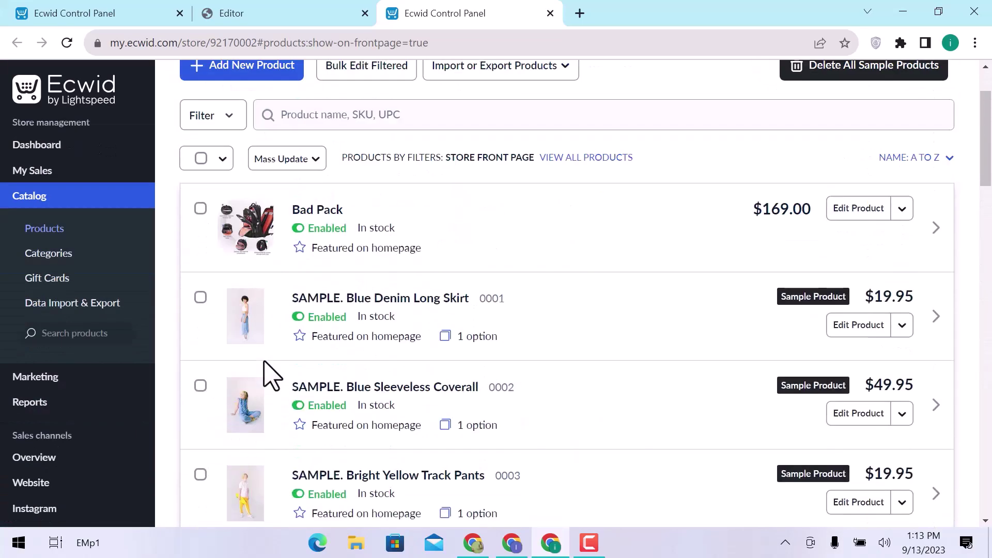
pyautogui.hotkey('ctrl', 'w')
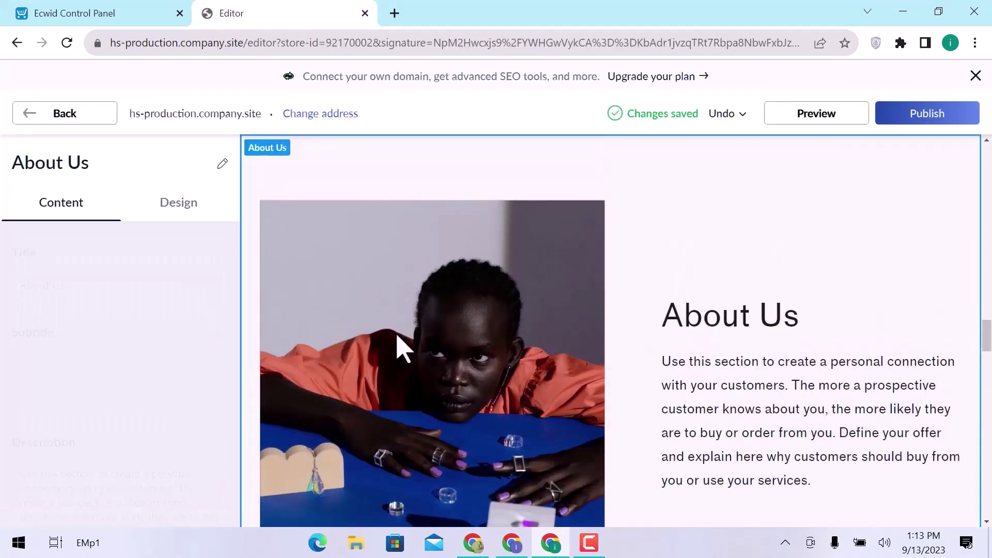
# Scroll past New Collection and Contacts to the Footer and select the 'Your Site Name' copyright text.
pyautogui.scroll(-10, 401, 351)
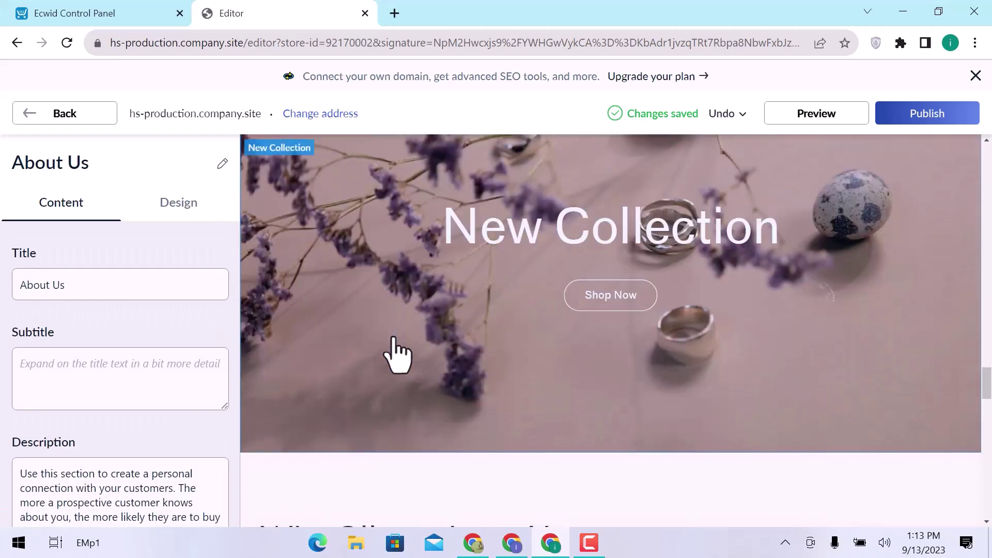
pyautogui.click(401, 352)
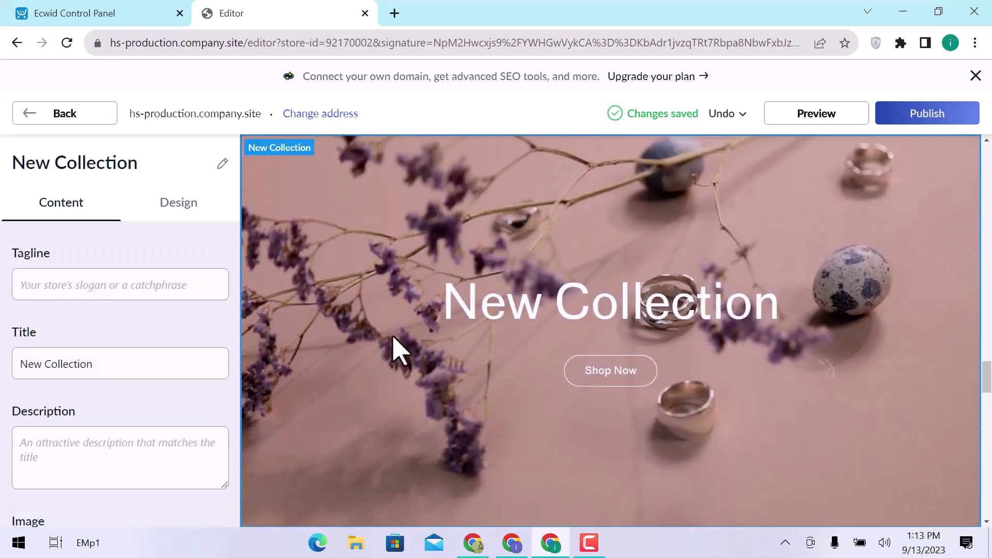
pyautogui.scroll(-15, 398, 351)
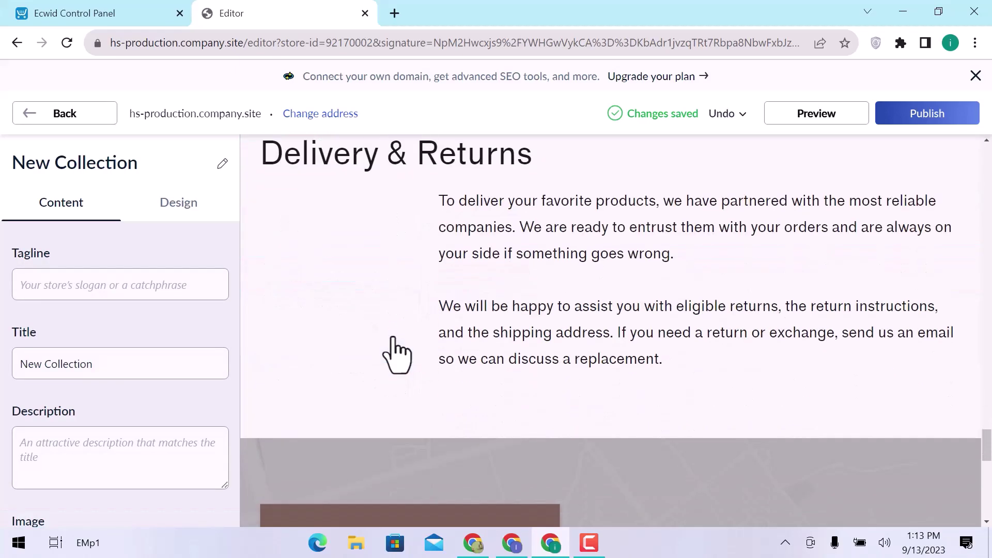
pyautogui.scroll(-5, 398, 354)
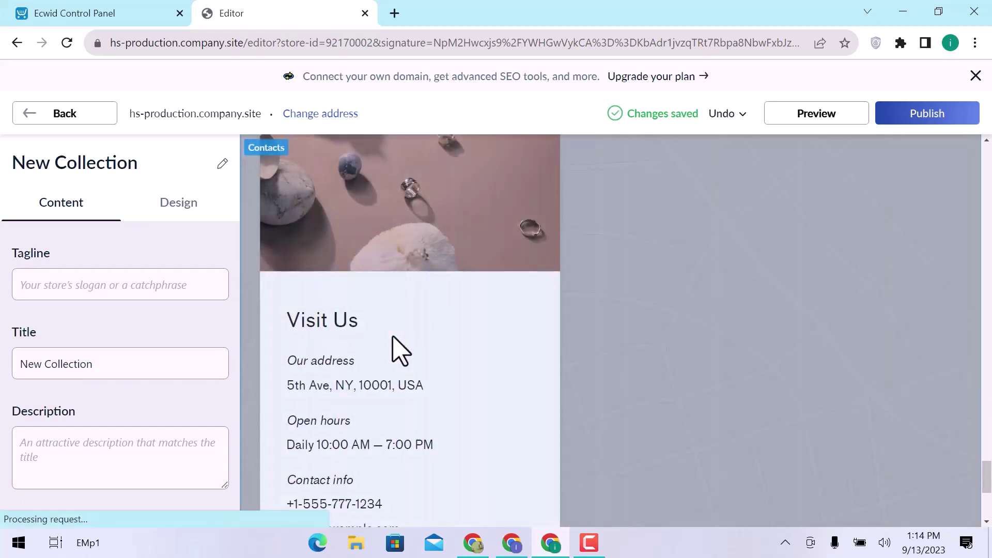
pyautogui.click(401, 351)
pyautogui.scroll(-5, 400, 351)
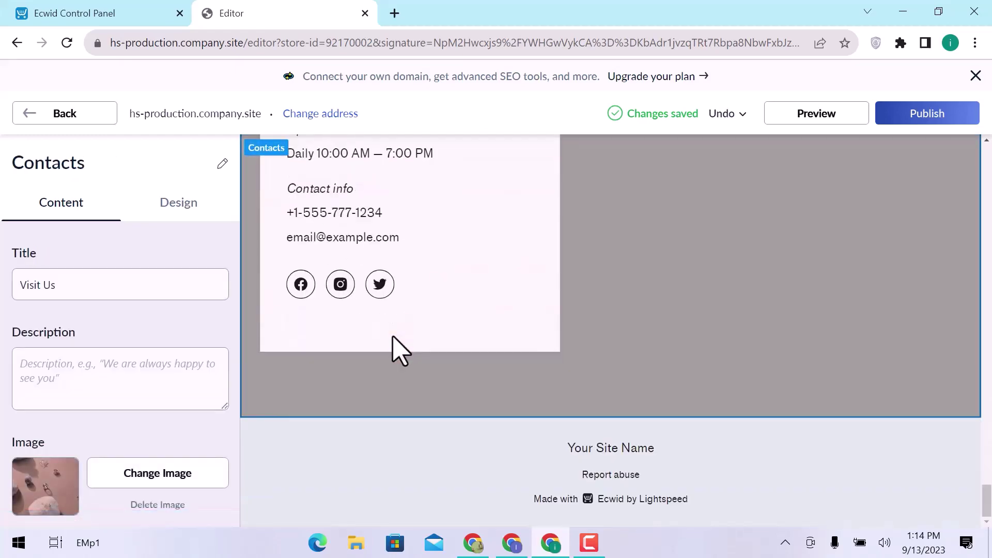
pyautogui.click(540, 465)
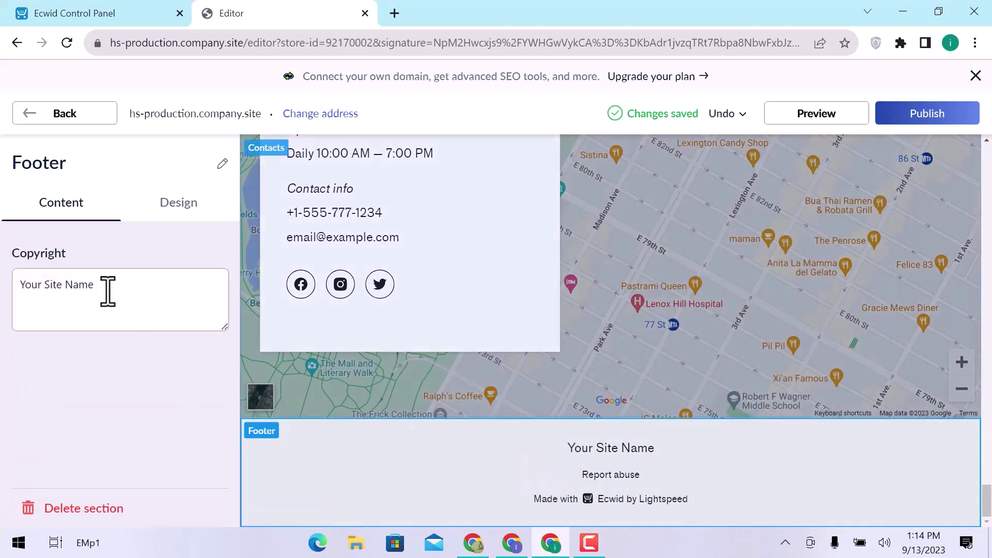
pyautogui.moveTo(39, 287); pyautogui.dragTo(19, 287)
# Enter 'HS Production' as the footer copyright and preview the site on desktop.
pyautogui.write('HS Production')
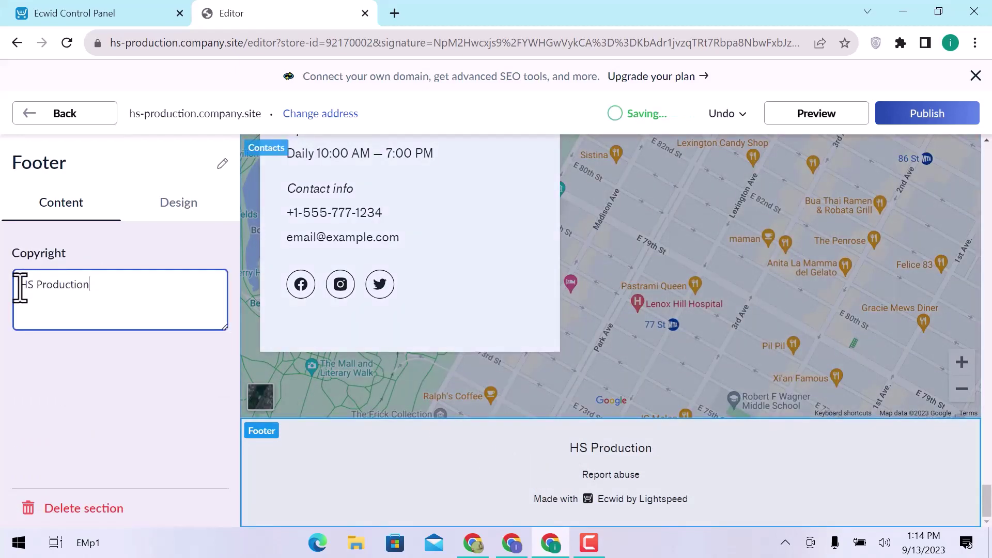
pyautogui.click(791, 117)
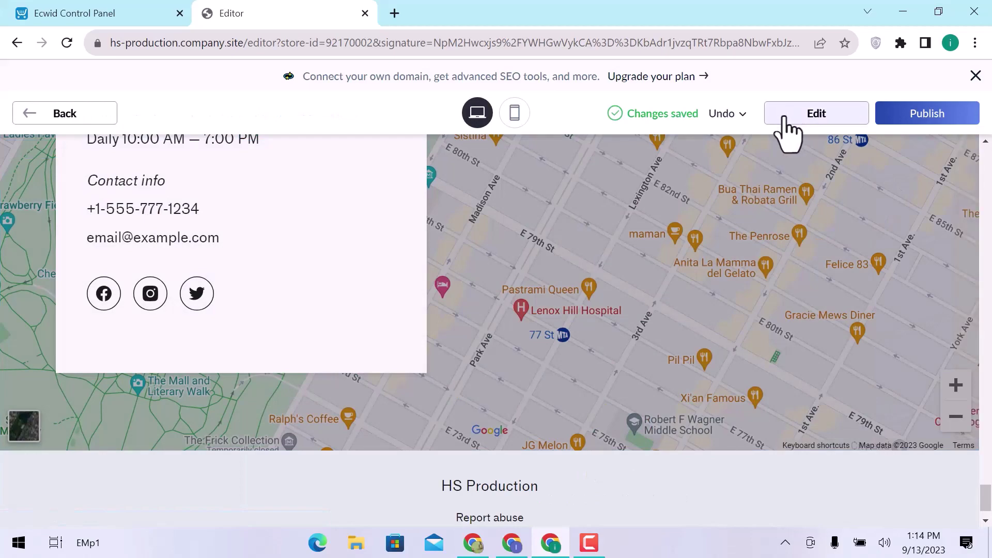
pyautogui.scroll(15, 731, 288)
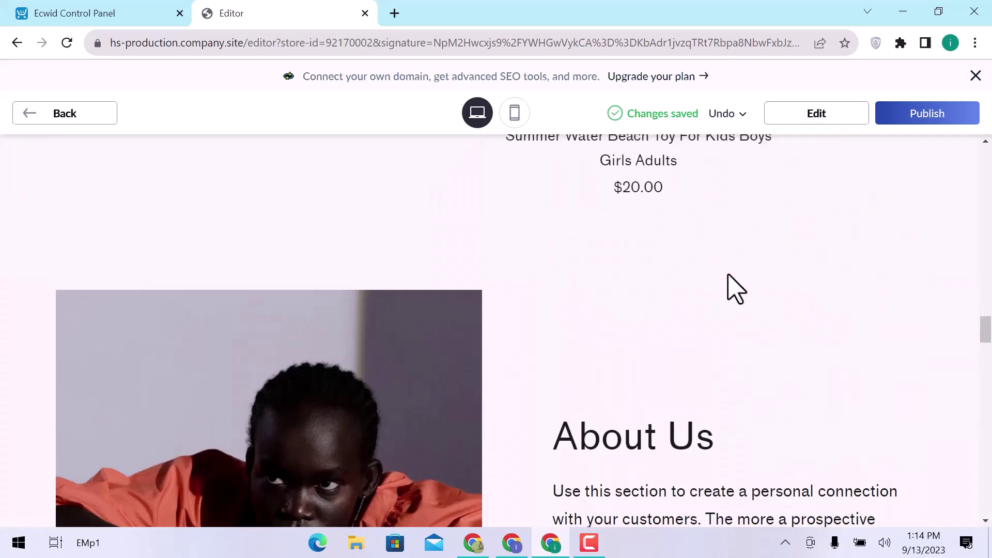
pyautogui.scroll(15, 736, 290)
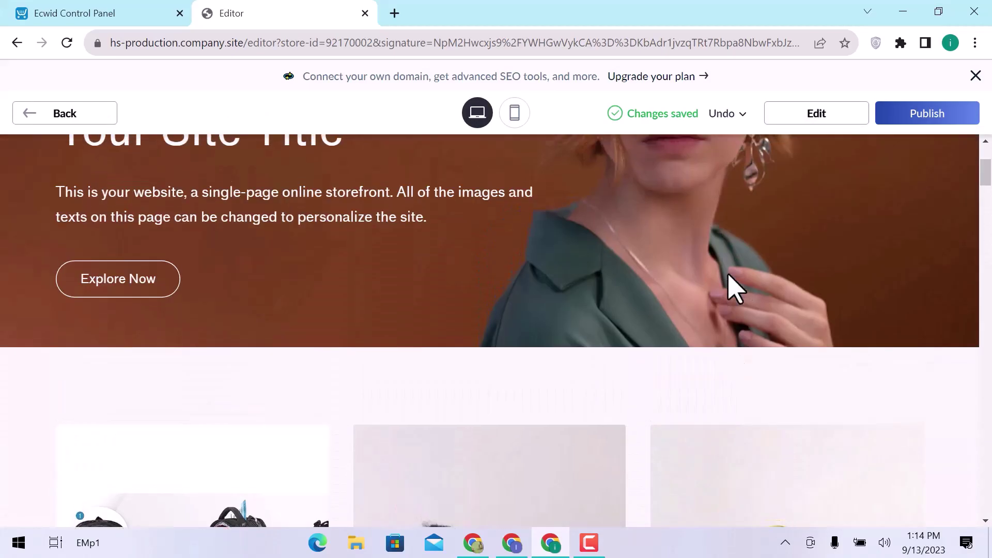
pyautogui.scroll(4, 736, 290)
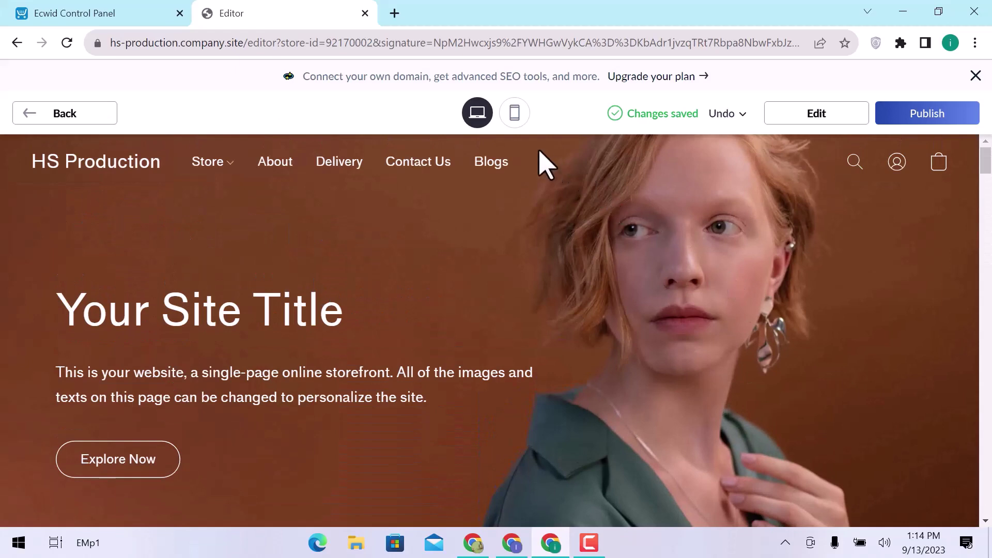
# Check the mobile layout preview and publish the site live.
pyautogui.click(515, 114)
pyautogui.scroll(-10, 579, 305)
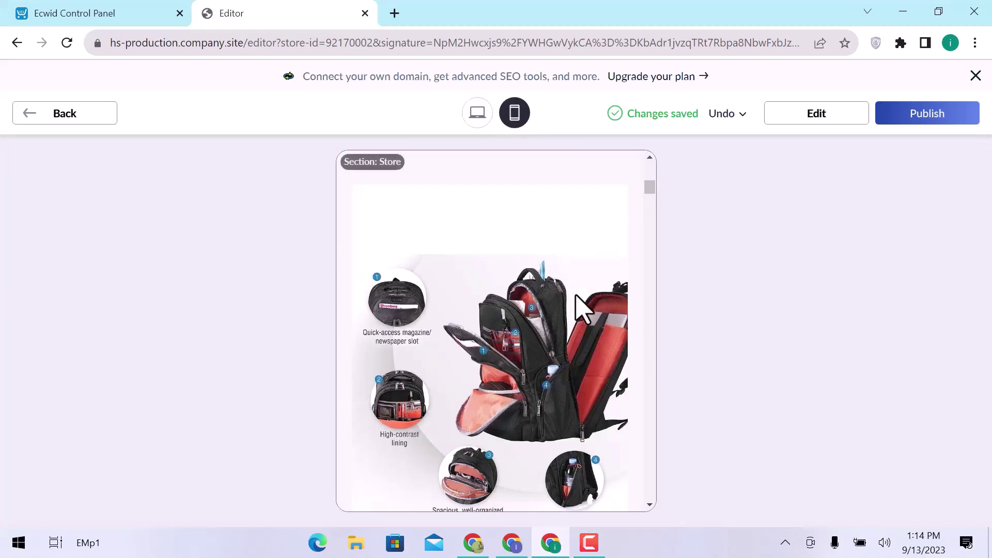
pyautogui.scroll(-10, 584, 310)
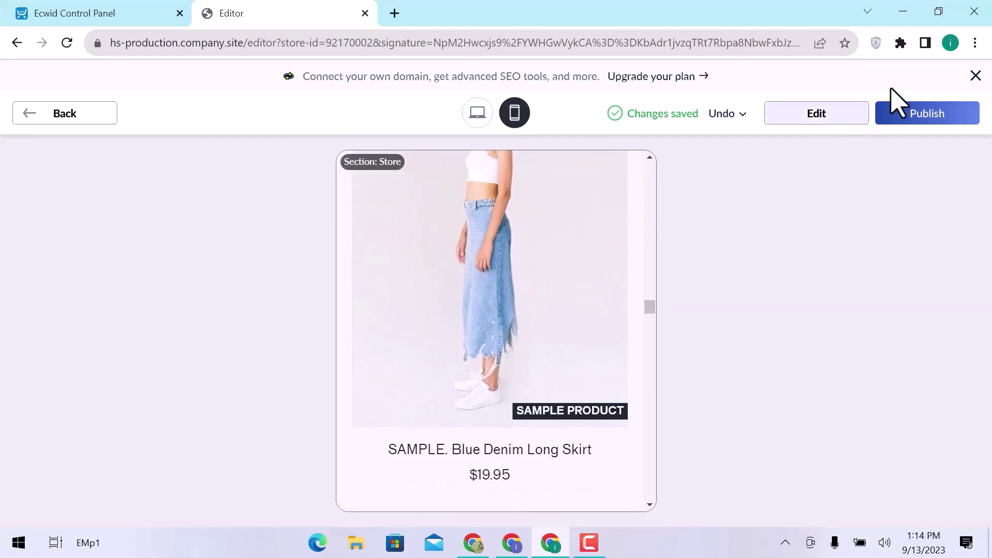
pyautogui.click(912, 115)
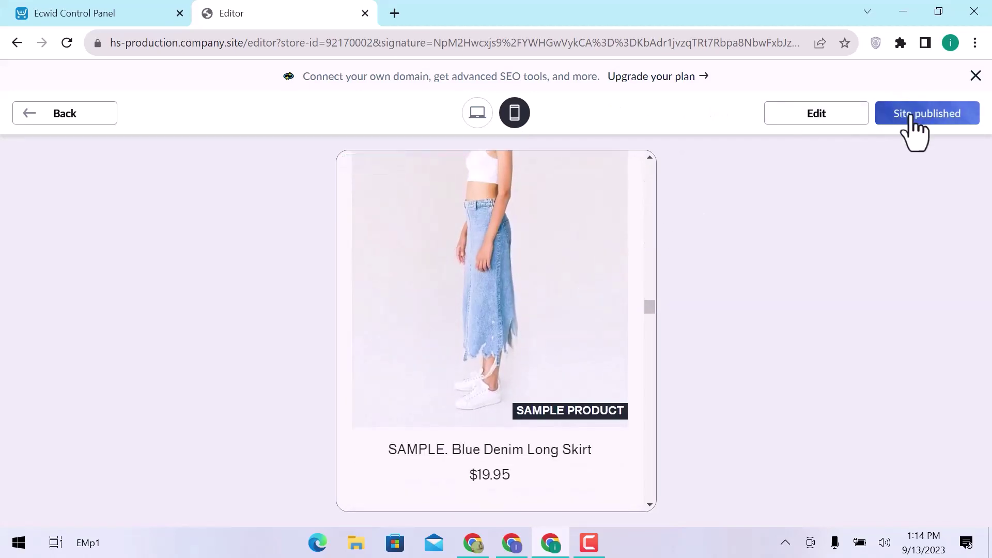
# View the live hs-production.company.site storefront, scrolling past the product grid to About Us and Delivery & Returns.
pyautogui.click(491, 321)
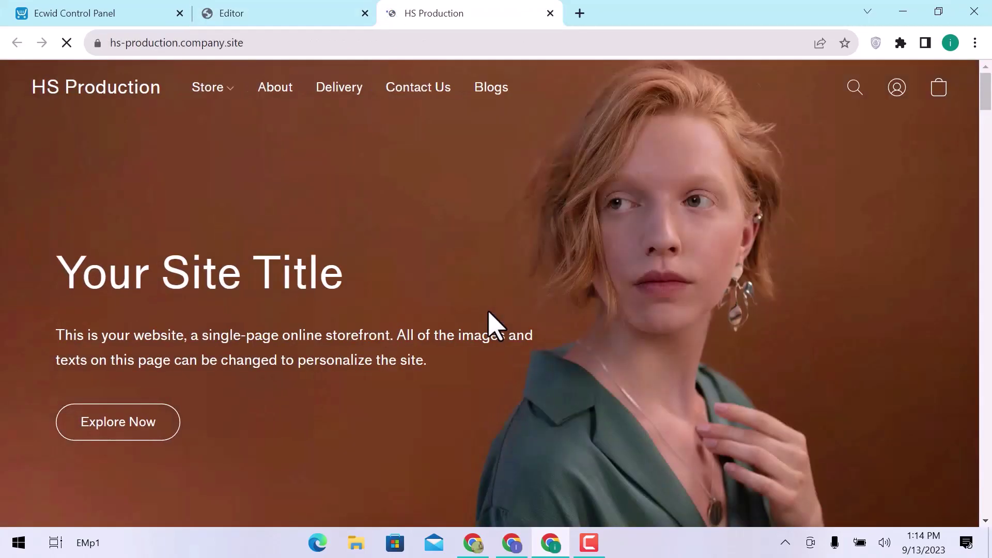
pyautogui.scroll(-10, 491, 326)
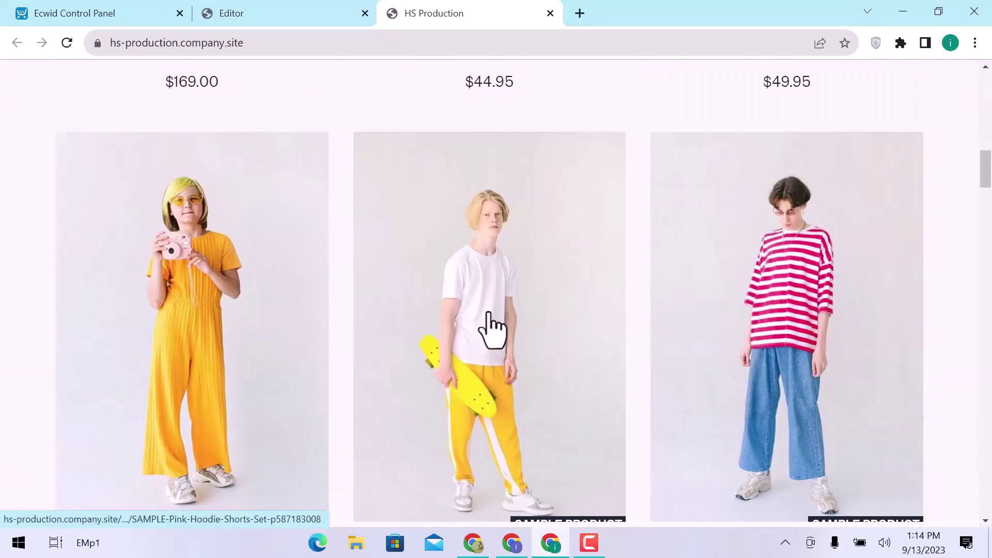
pyautogui.scroll(-15, 489, 315)
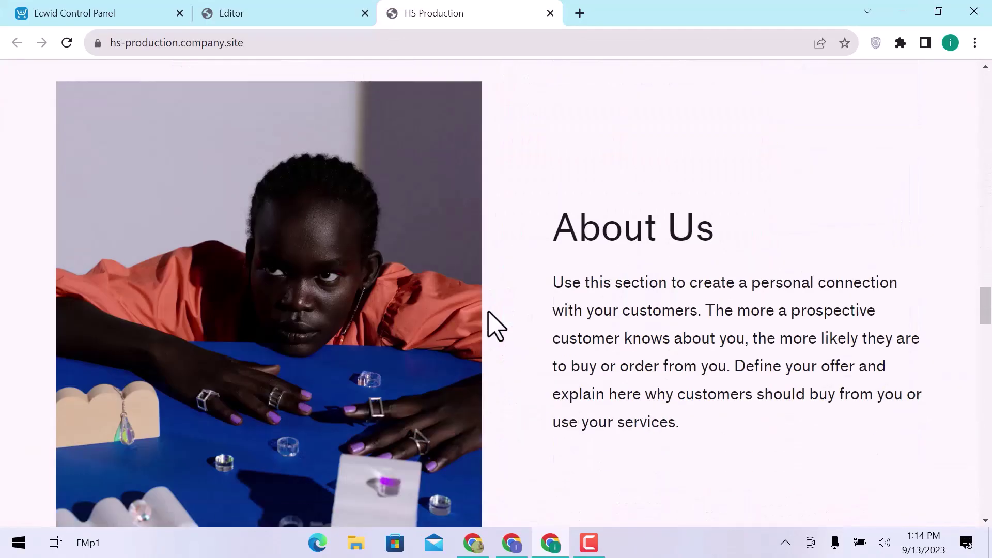
pyautogui.scroll(-15, 494, 325)
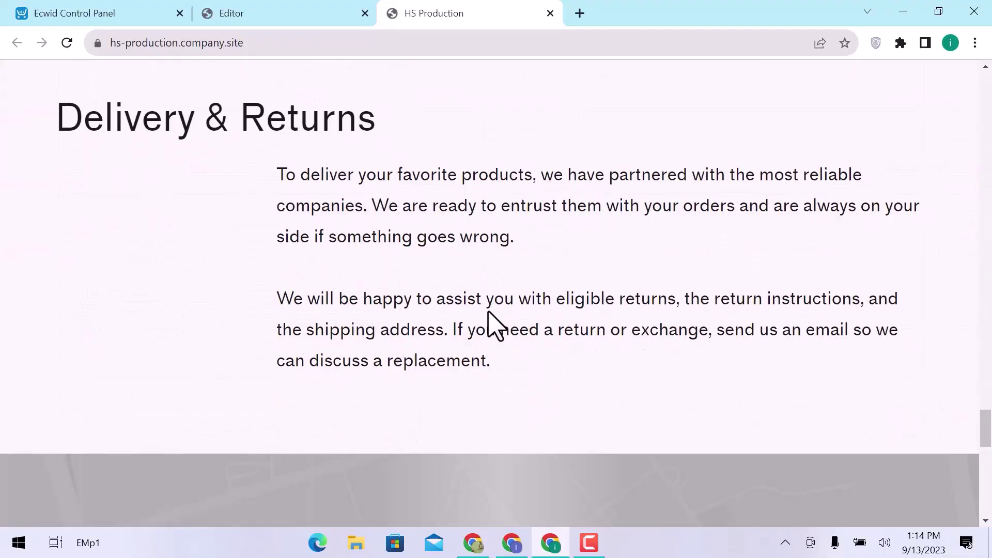